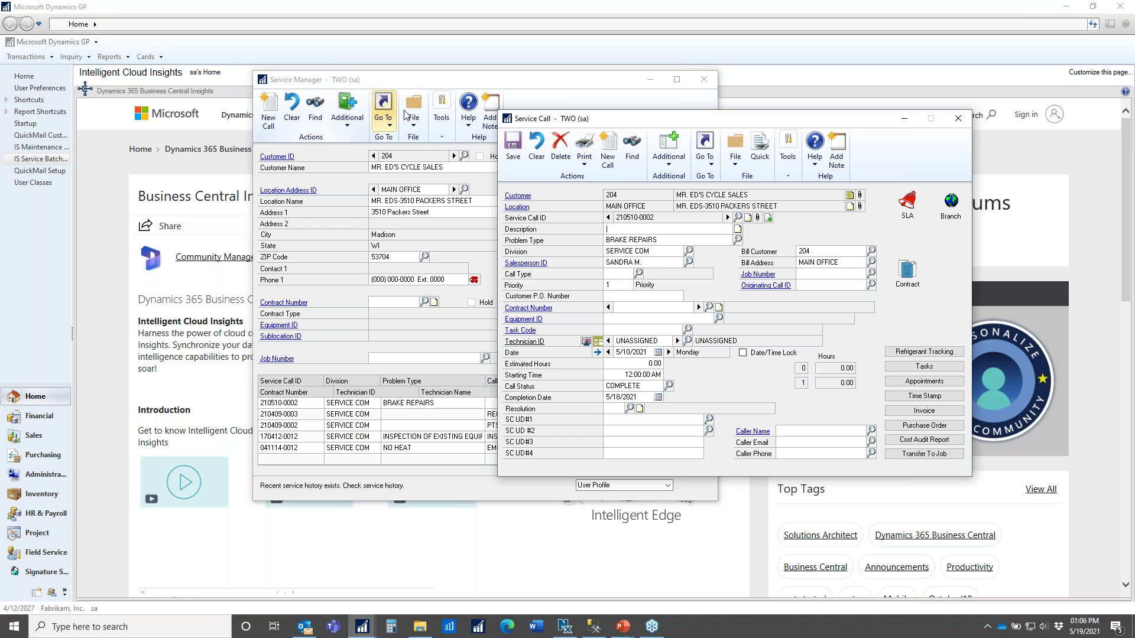
pyautogui.moveTo(600, 123); pyautogui.dragTo(437, 99)
pyautogui.click(738, 389)
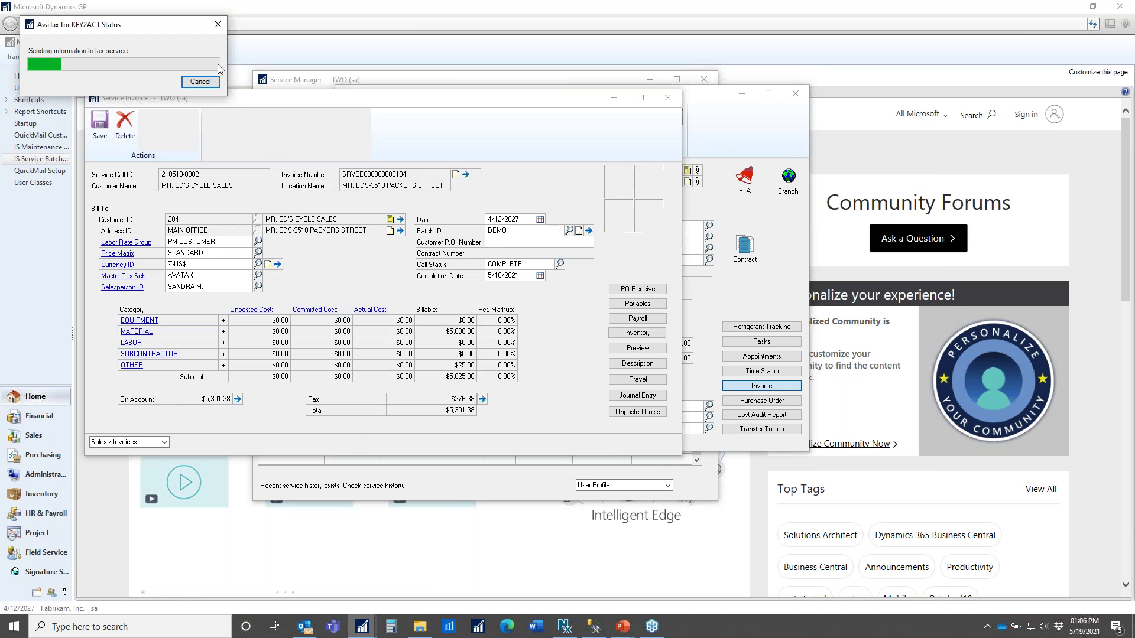
pyautogui.moveTo(535, 127); pyautogui.dragTo(651, 123)
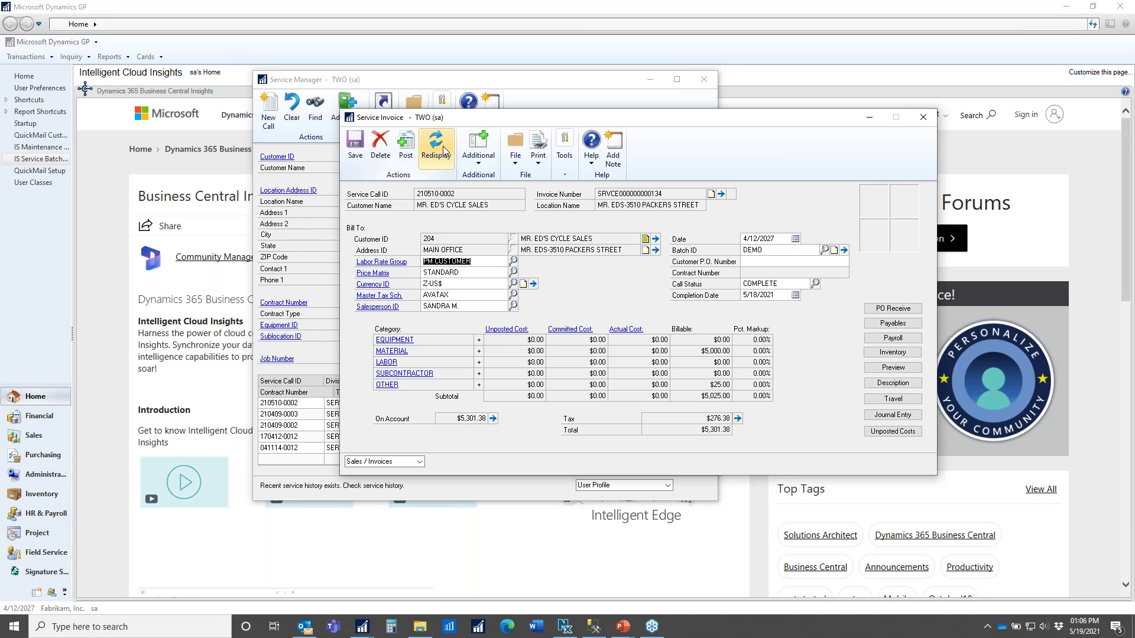
# - Start a QuickMail invoice email with subject 'Thank you for your business!' and the invoice attached
pyautogui.click(473, 157)
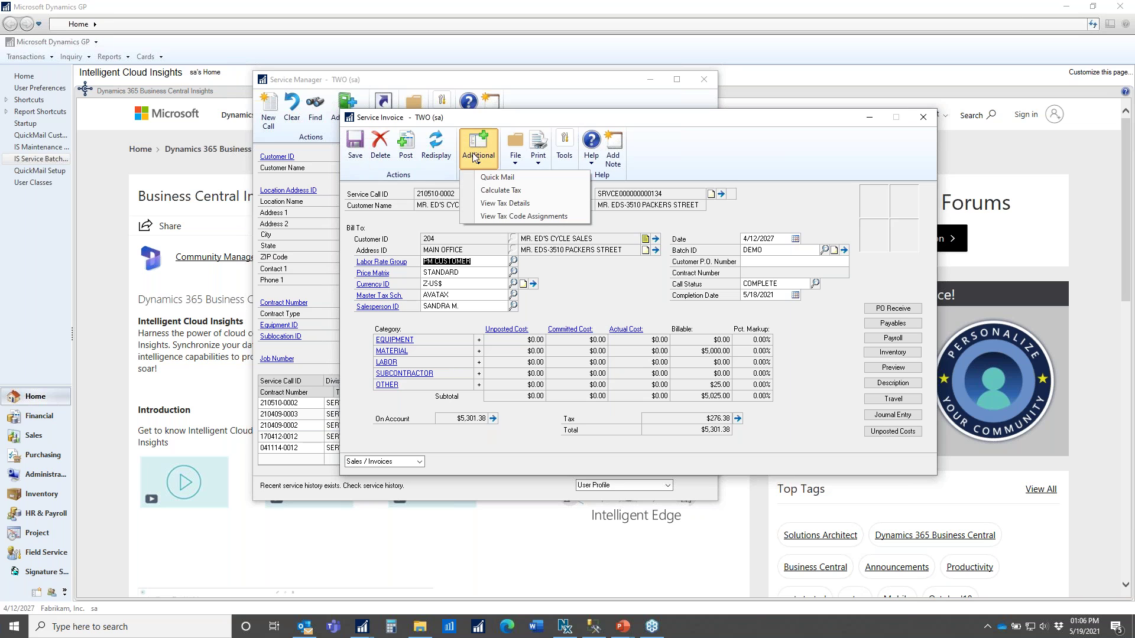
pyautogui.click(497, 177)
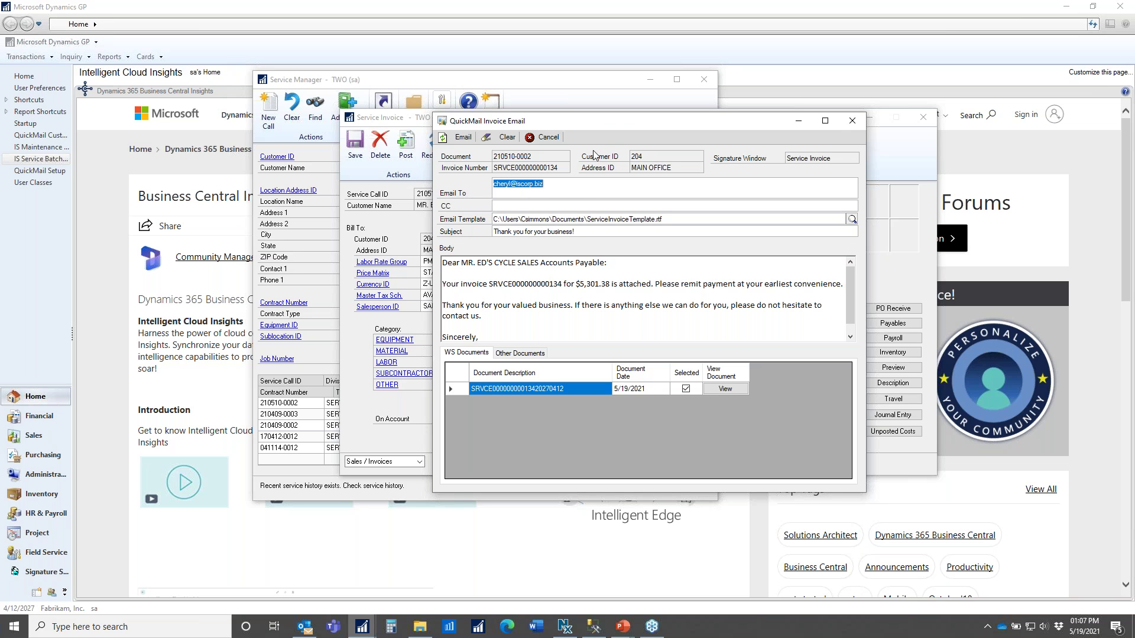
pyautogui.moveTo(604, 122); pyautogui.dragTo(782, 107)
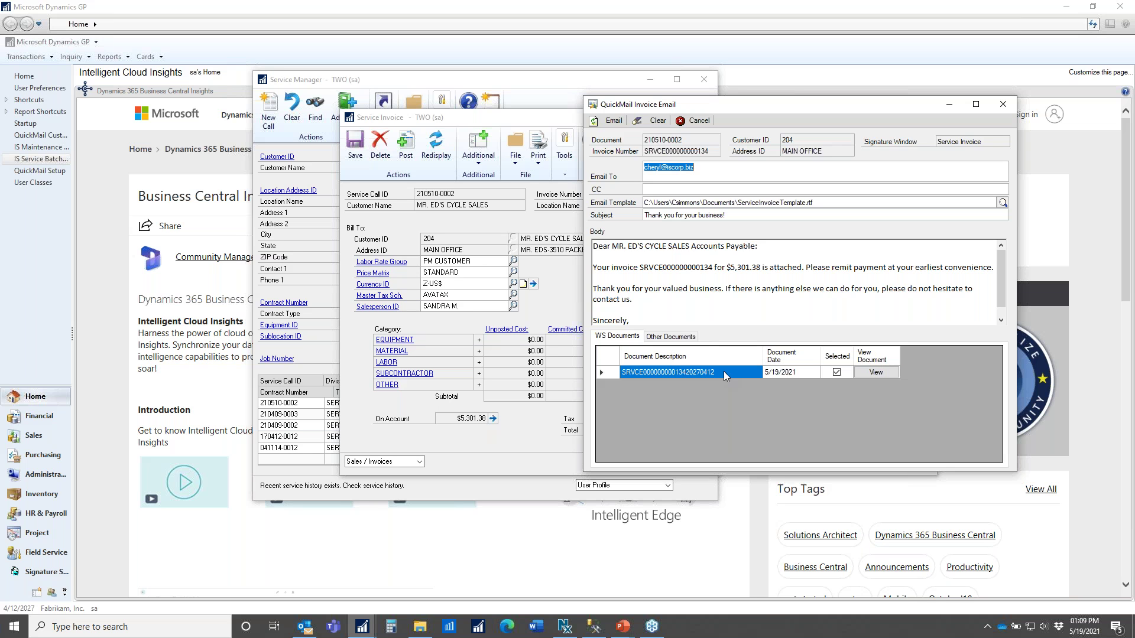
pyautogui.click(881, 374)
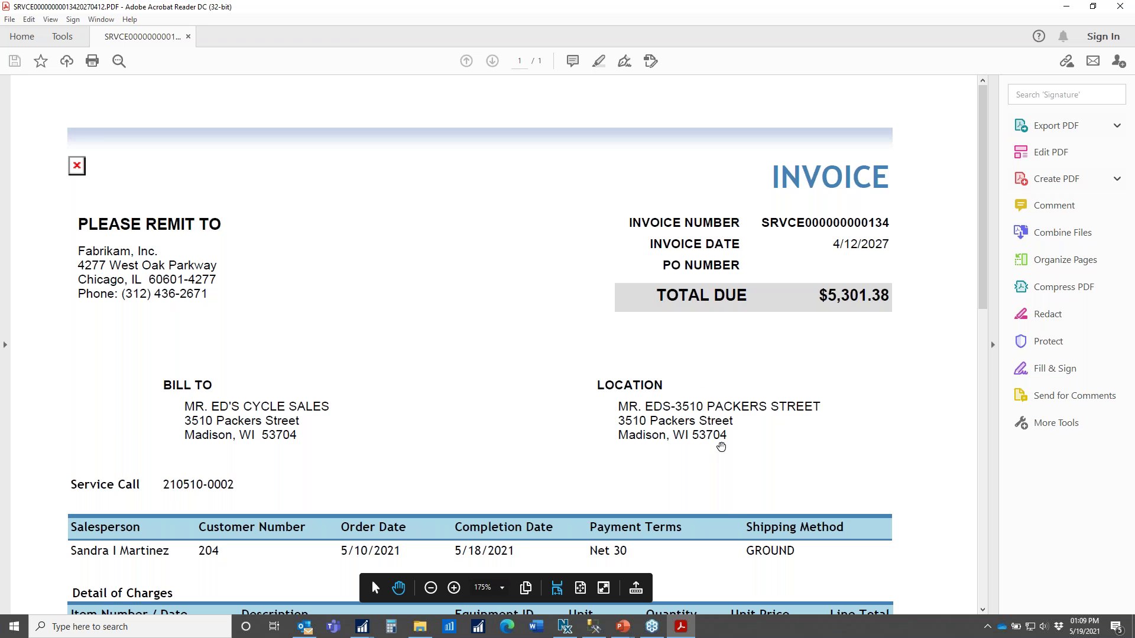
pyautogui.scroll(-5, 798, 470)
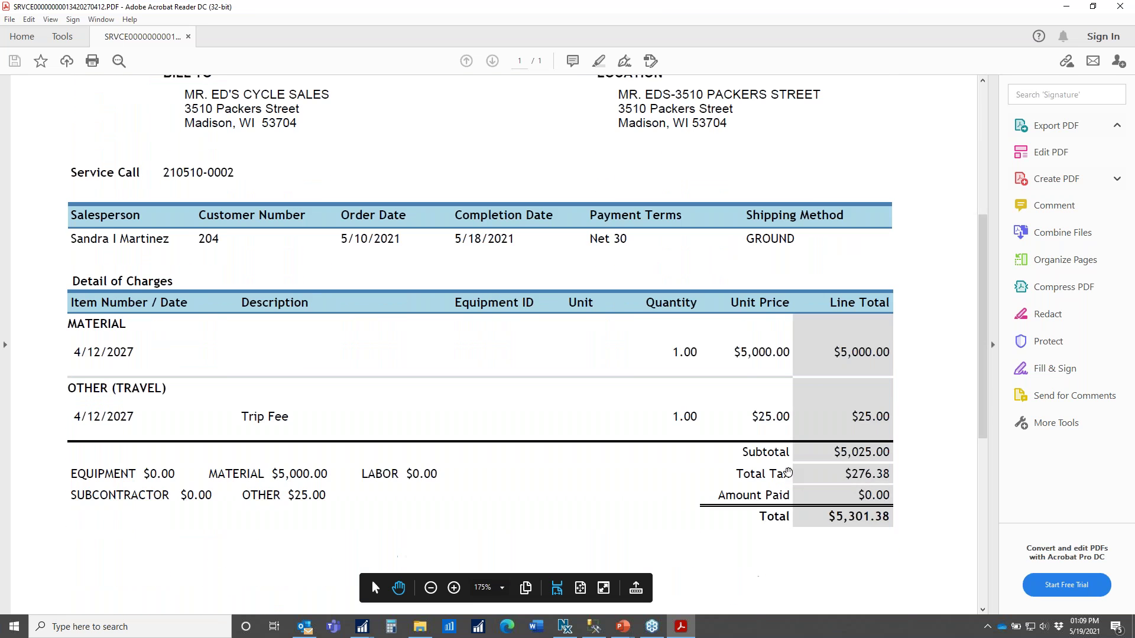
pyautogui.scroll(5, 788, 473)
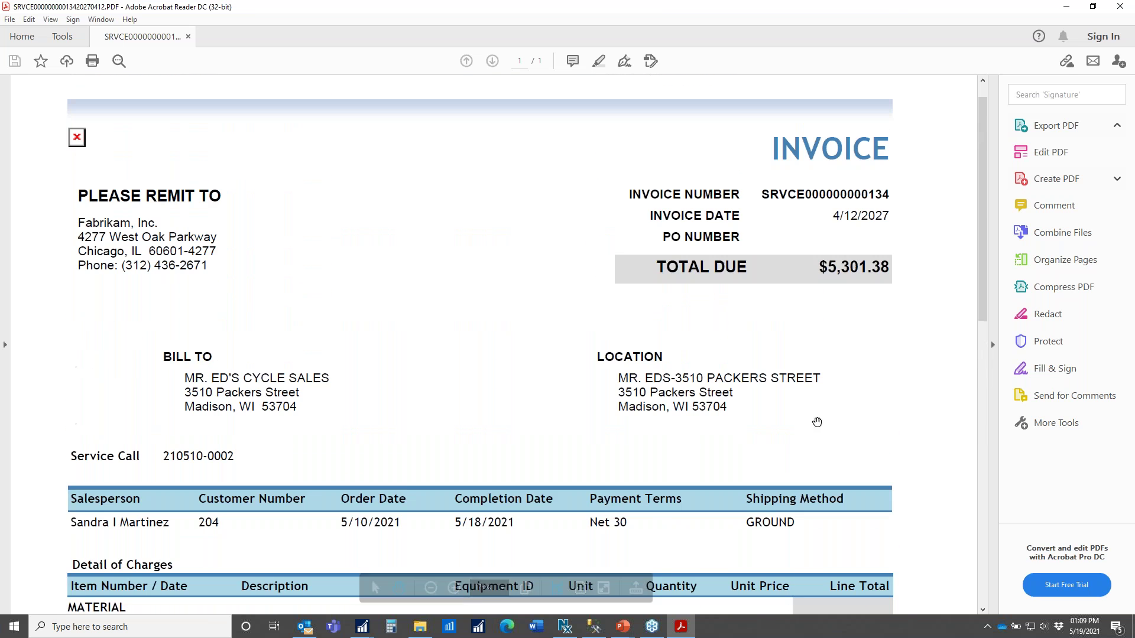
pyautogui.click(1120, 6)
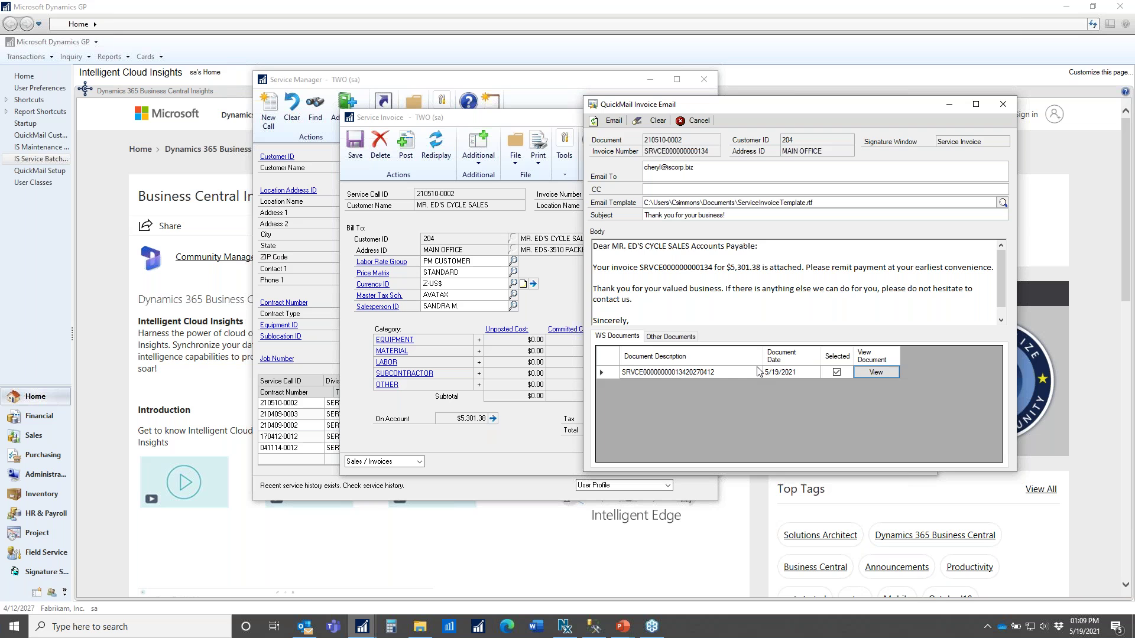
pyautogui.click(675, 339)
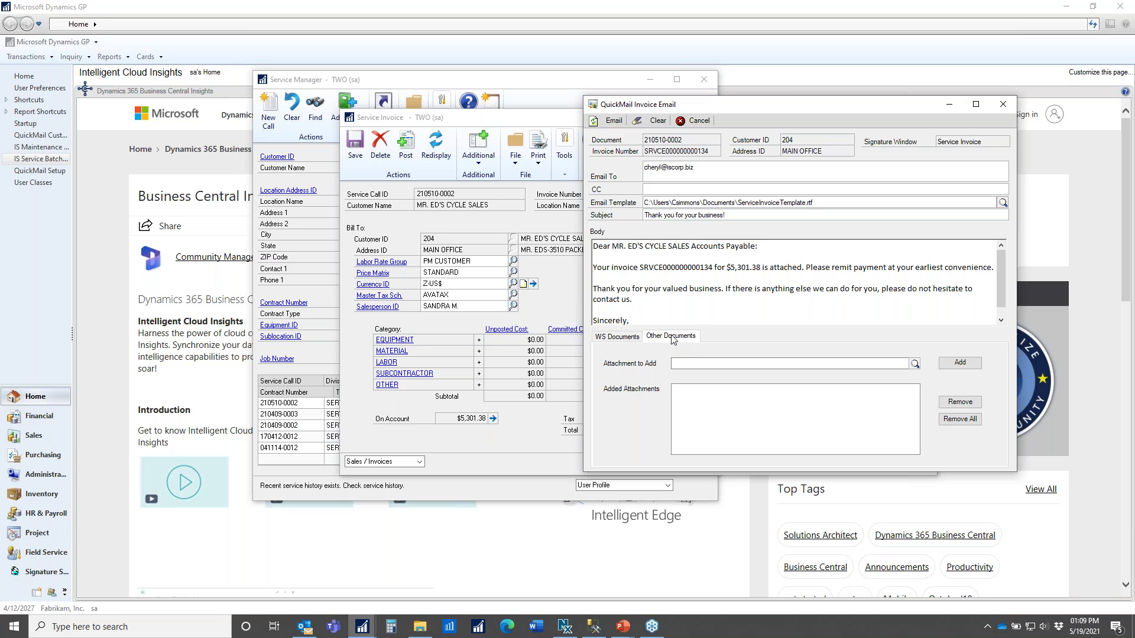
pyautogui.click(915, 364)
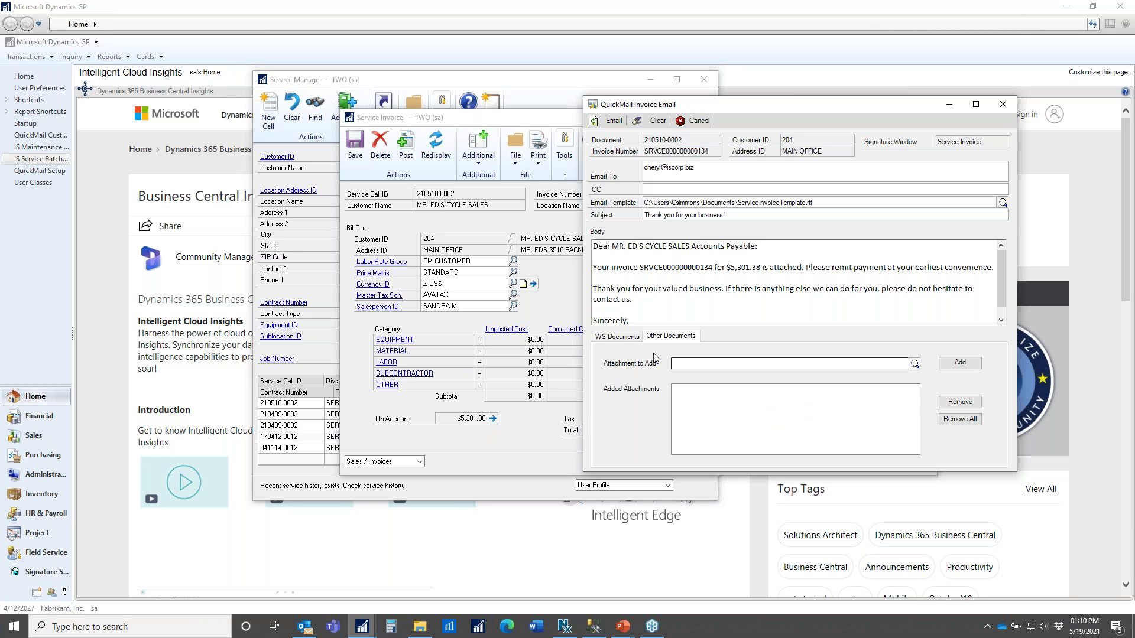
pyautogui.click(612, 342)
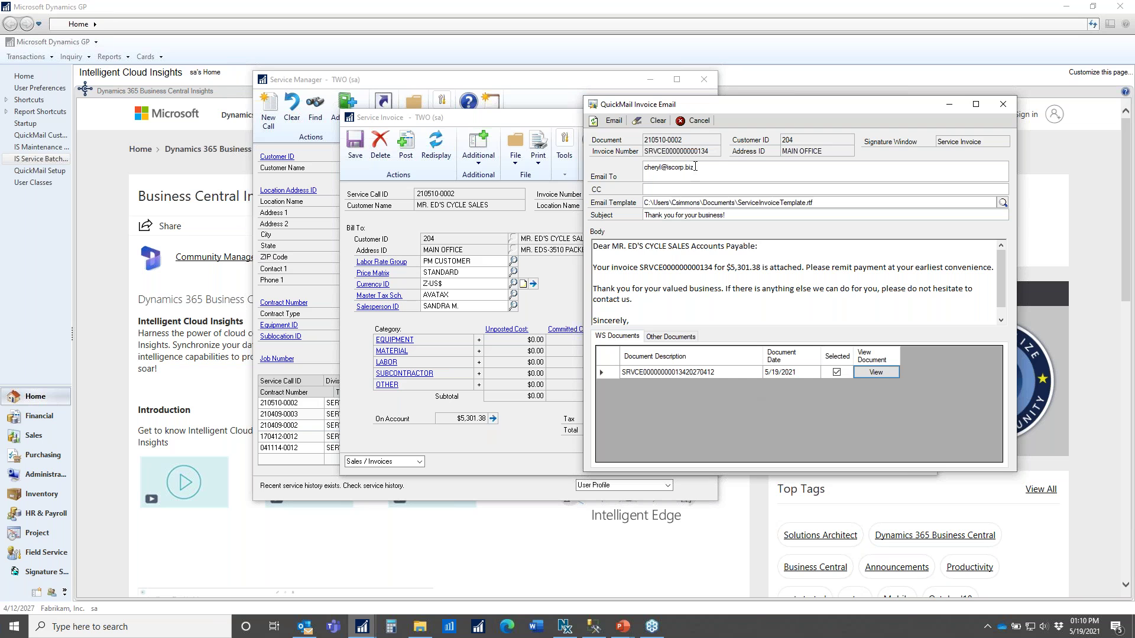
# - Send the invoice email, signing in to Exchange with the account password
pyautogui.click(609, 120)
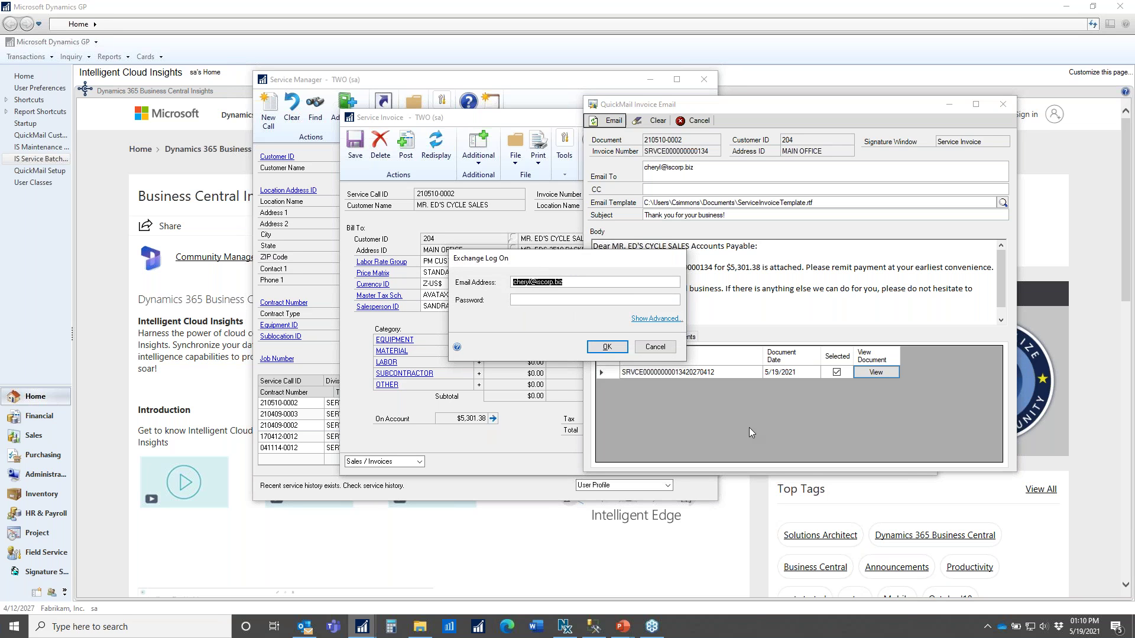
pyautogui.press('Tab')
pyautogui.write('••••••••')
pyautogui.press('Return')
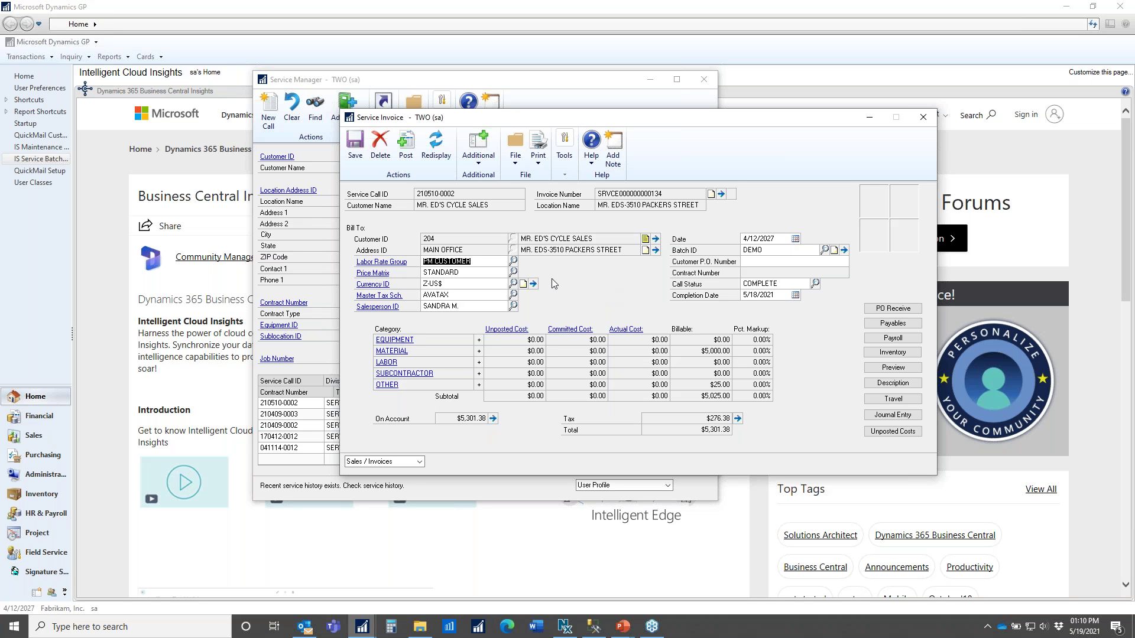
# - Open QuickMail Setup from the GP home page and centre it on screen
pyautogui.click(37, 173)
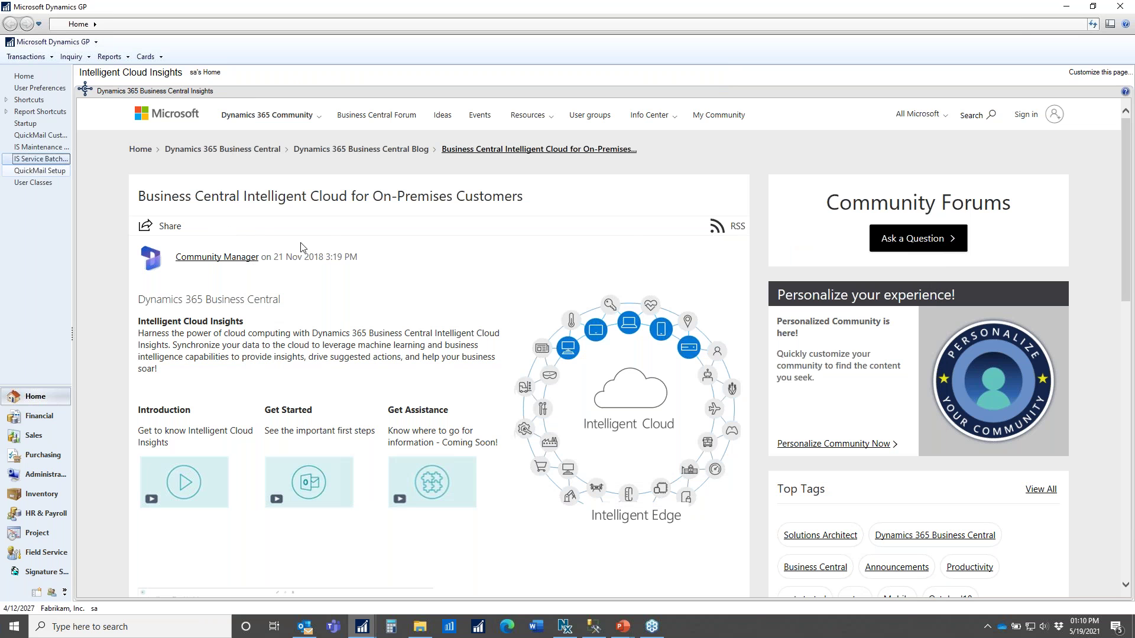
pyautogui.moveTo(308, 13); pyautogui.dragTo(576, 189)
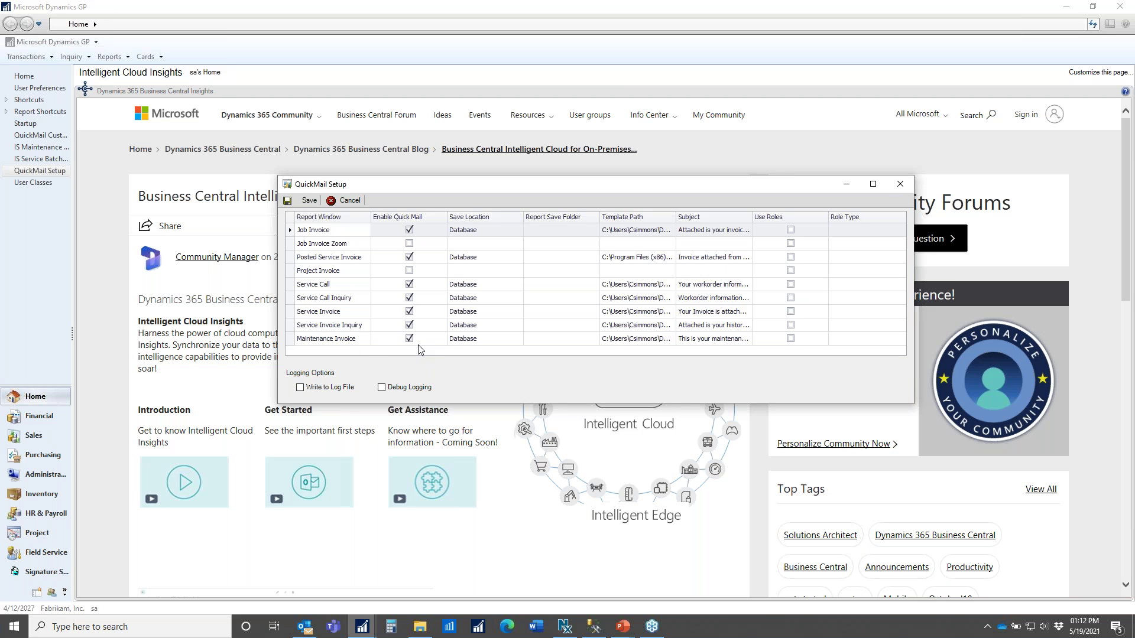
# - Select the Service Invoice row in the QuickMail Setup report window grid
pyautogui.click(290, 315)
# - Open the Service Invoice QuickMail details and list the Invoice 1–7 default report choices
pyautogui.doubleClick(290, 313)
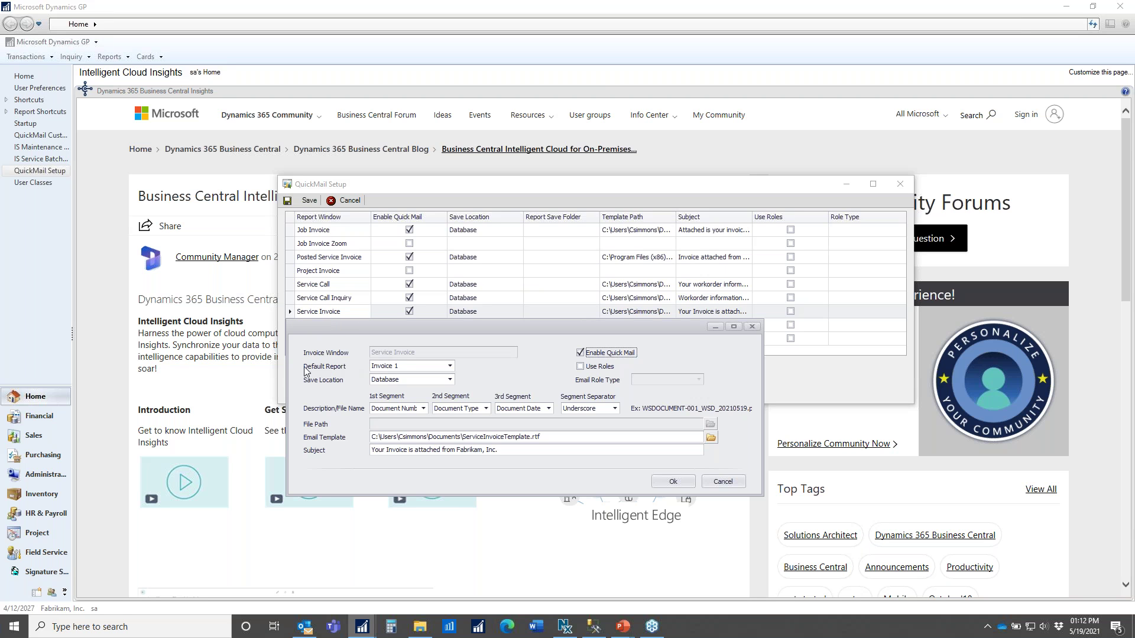
pyautogui.click(450, 367)
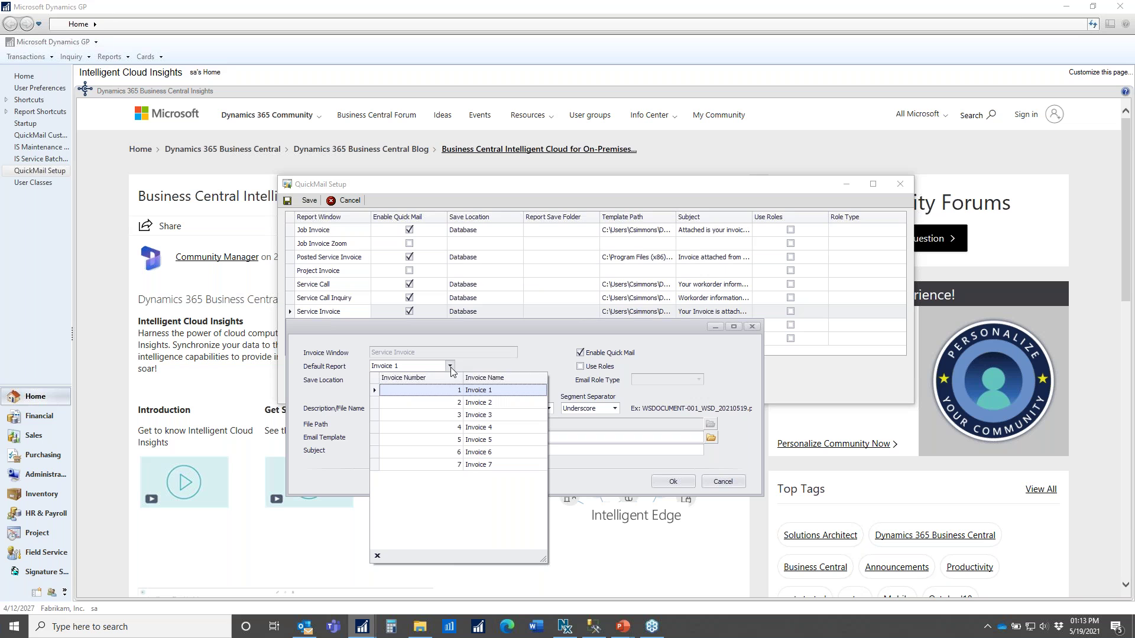
# - Keep Invoice 1 as the Service Invoice default report
pyautogui.click(479, 391)
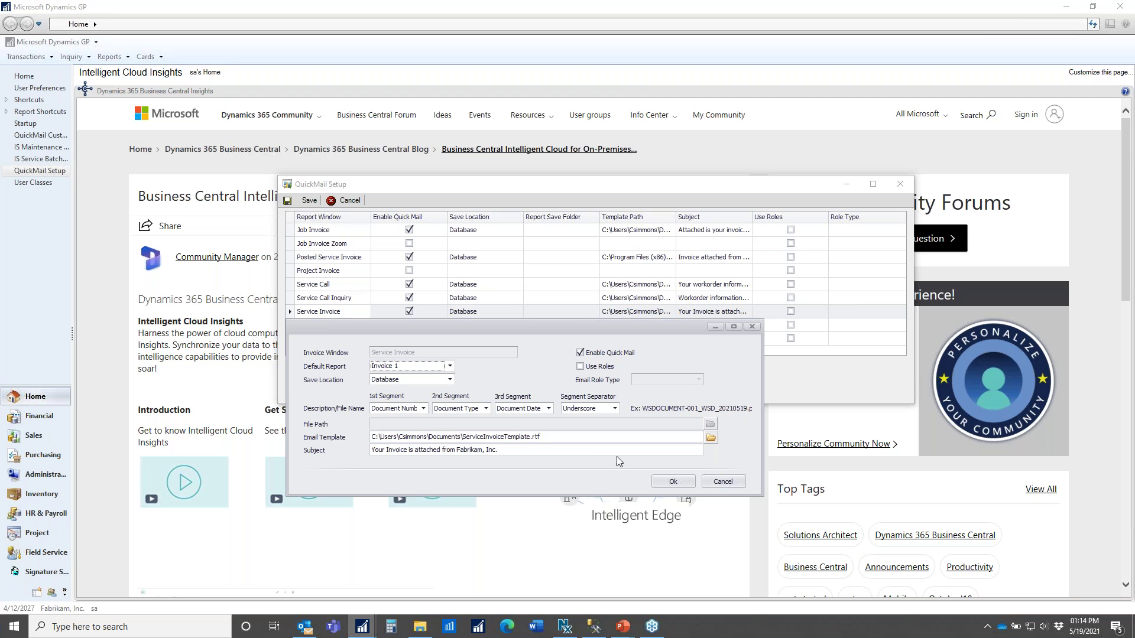
# - Accept the Service Invoice settings, close QuickMail Setup, and check the empty Maintenance Invoice Batch Email list
pyautogui.click(674, 482)
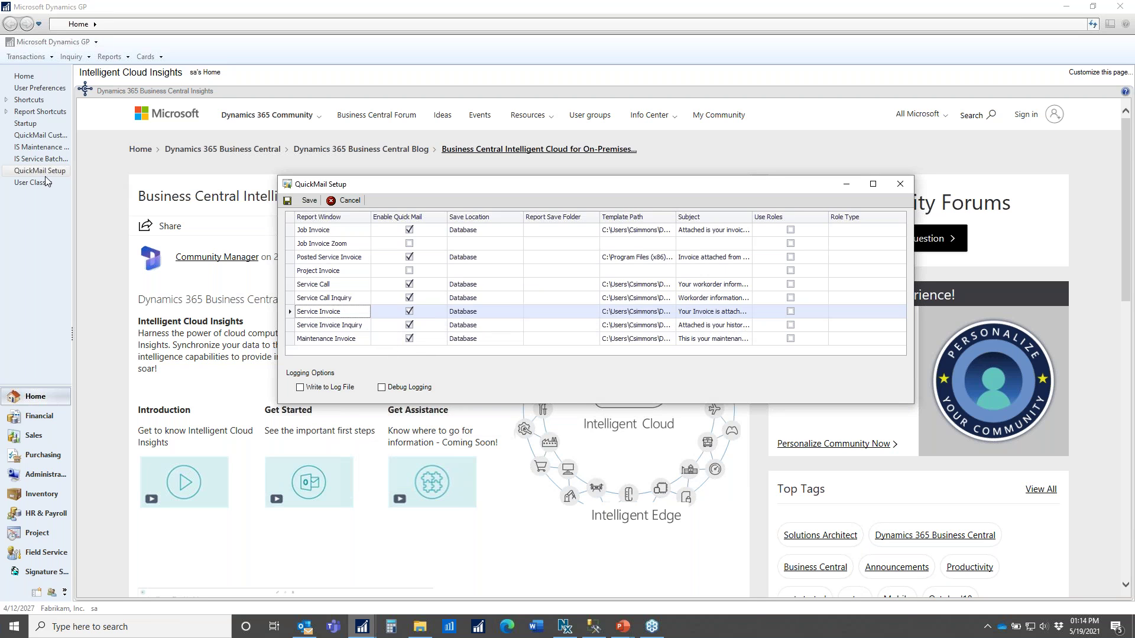
pyautogui.press('Escape')
pyautogui.click(57, 147)
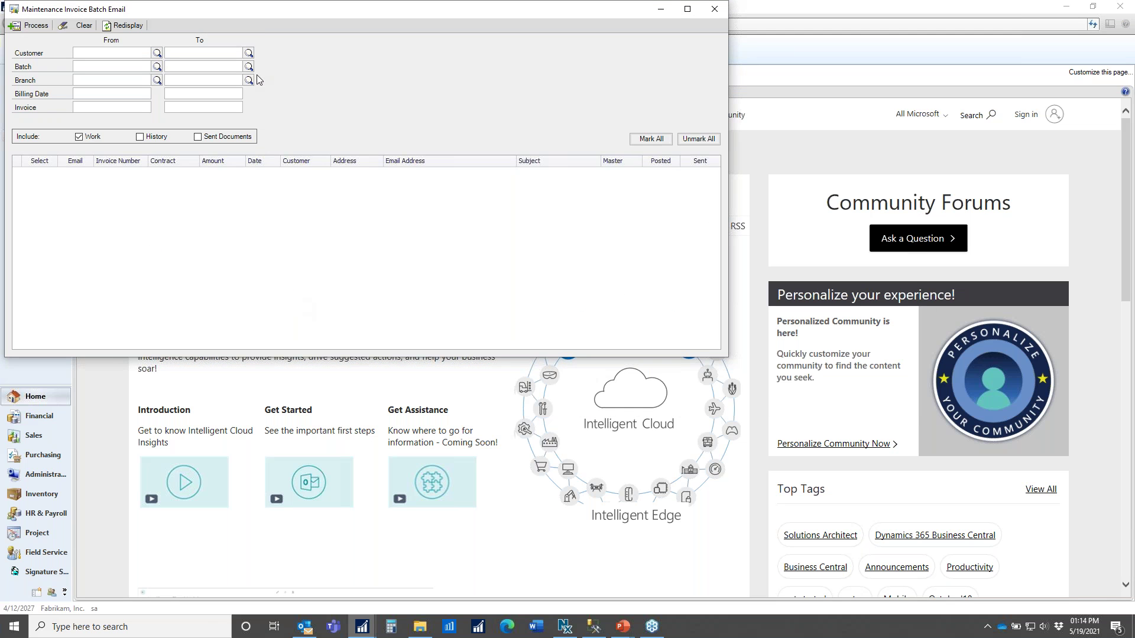
pyautogui.click(715, 9)
# - Open QuickMail Customer Location Setup via Tools > Setup > wsTOOLS > Quick Mail
pyautogui.click(30, 42)
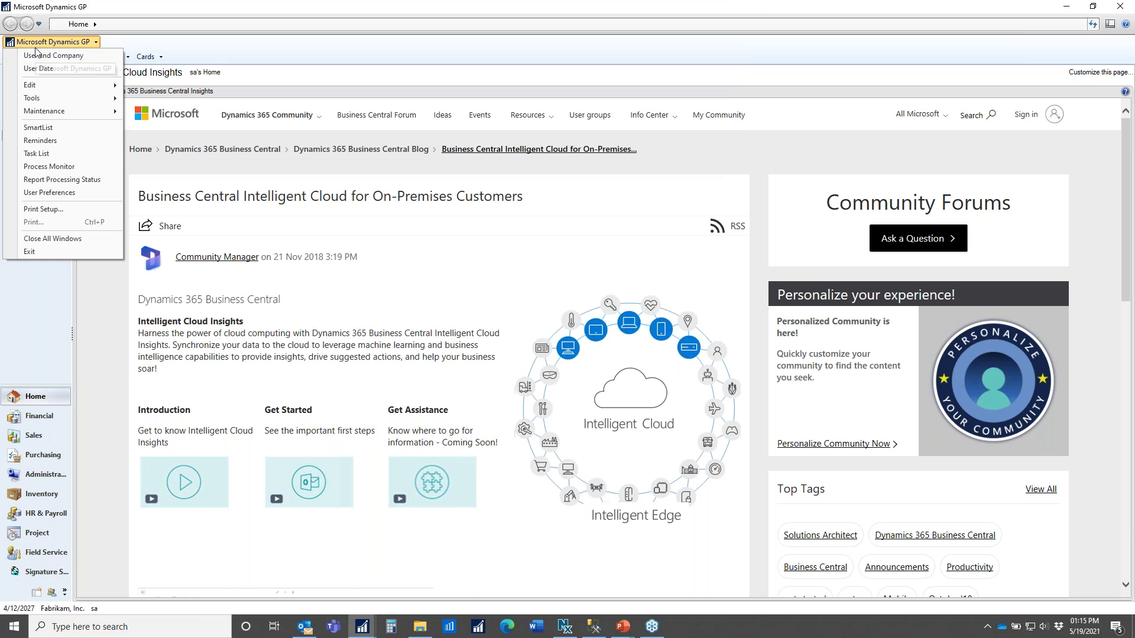
pyautogui.moveTo(53, 99)
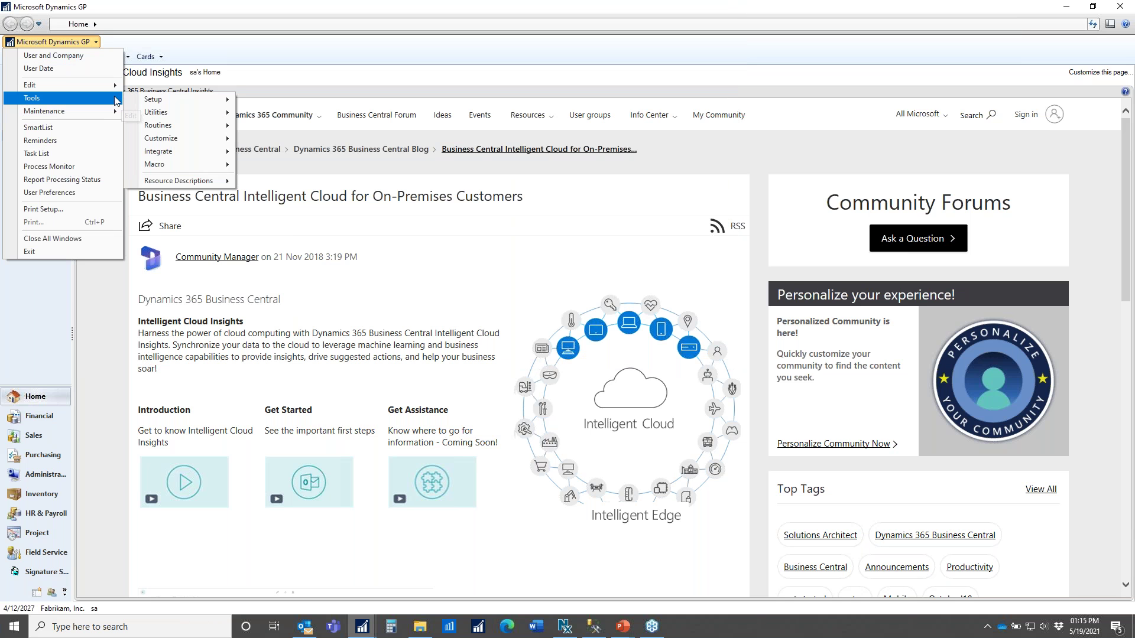
pyautogui.moveTo(149, 100)
pyautogui.moveTo(318, 318)
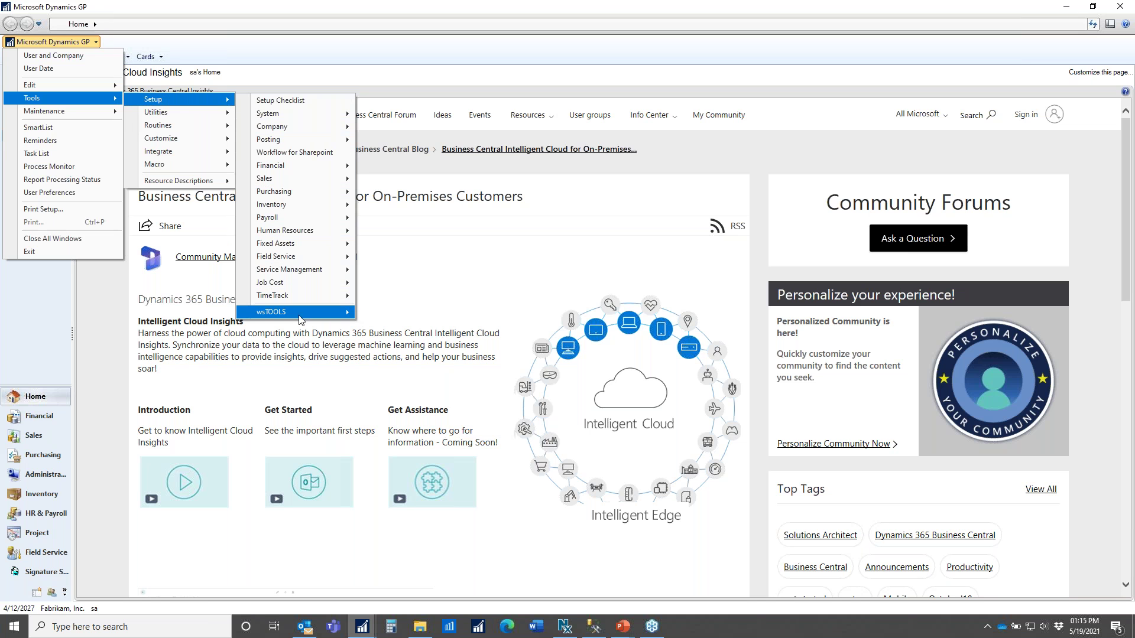
pyautogui.moveTo(378, 315)
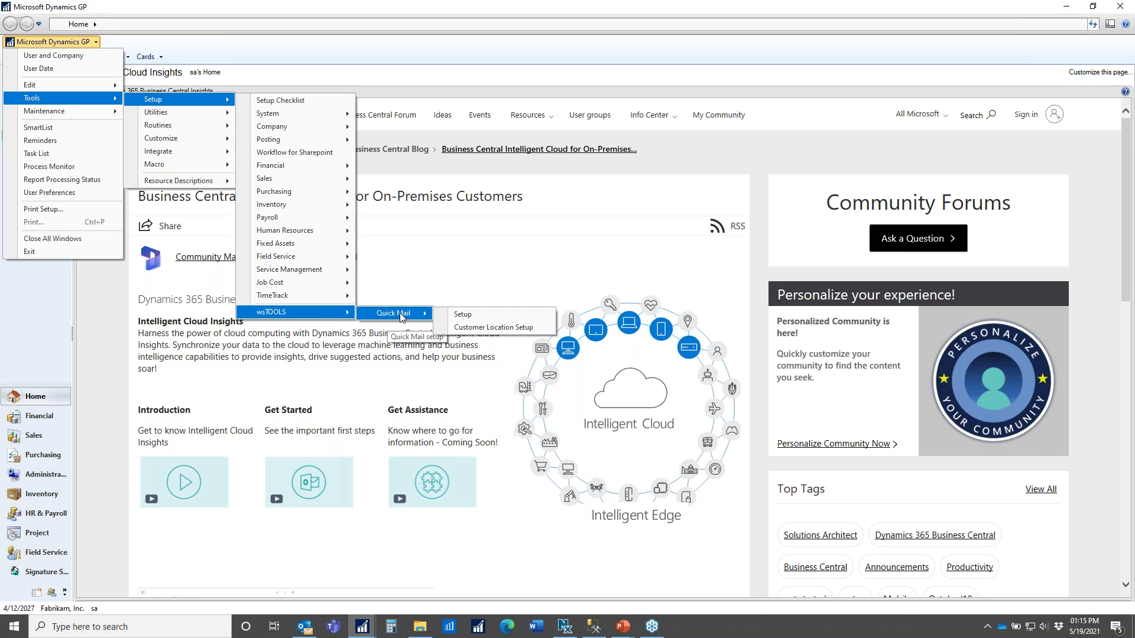
pyautogui.click(471, 329)
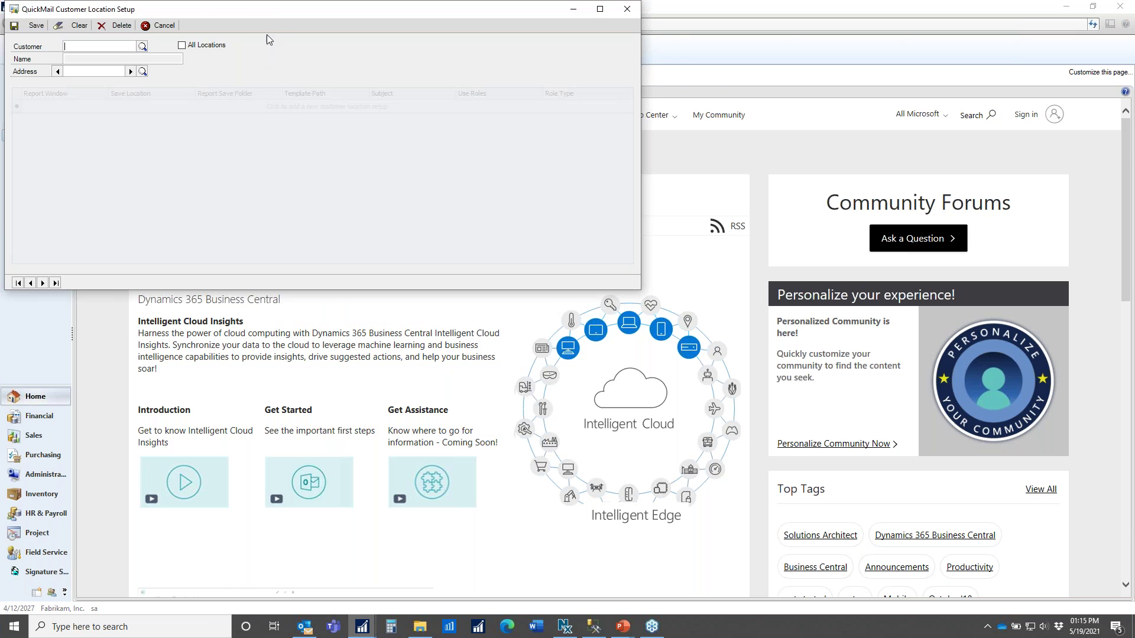
# - Load a customer's QuickMail location setups, showing its Job Invoice and Service Invoice entries
pyautogui.moveTo(269, 12); pyautogui.dragTo(461, 214)
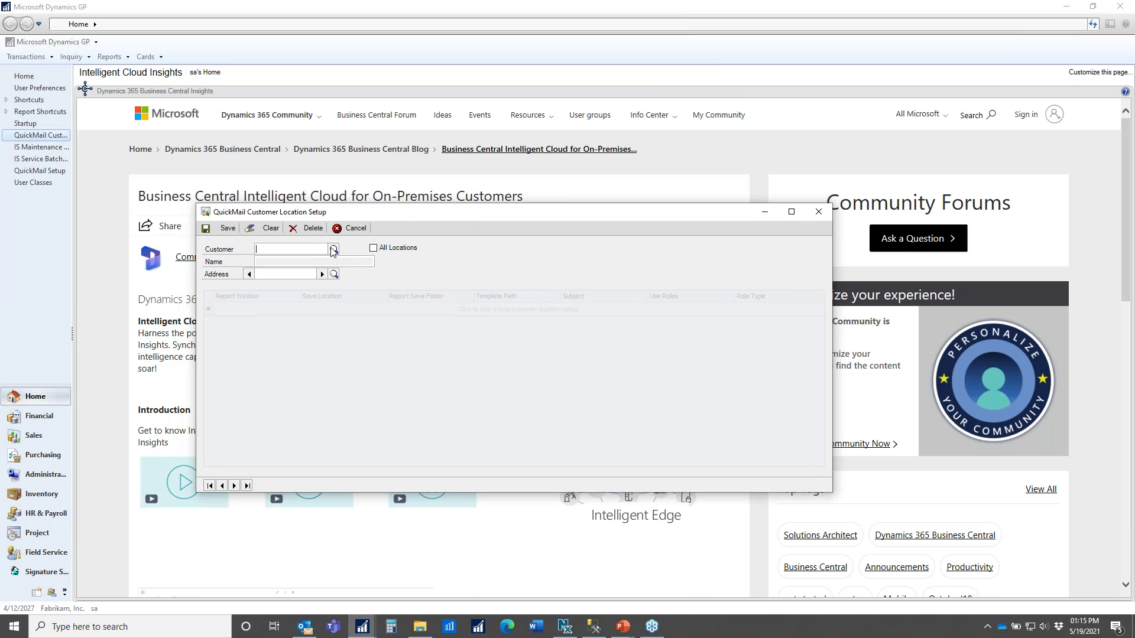
pyautogui.write('204')
pyautogui.press('Tab')
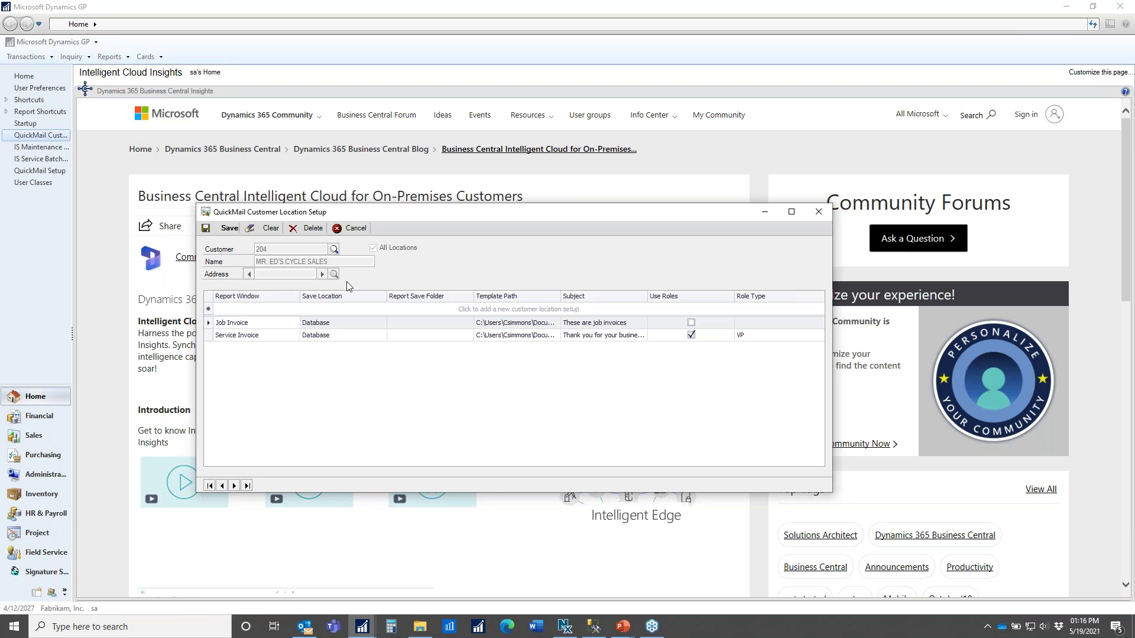
# - Set the customer's Service Invoice email role to Vice President and save the location setup
pyautogui.doubleClick(208, 336)
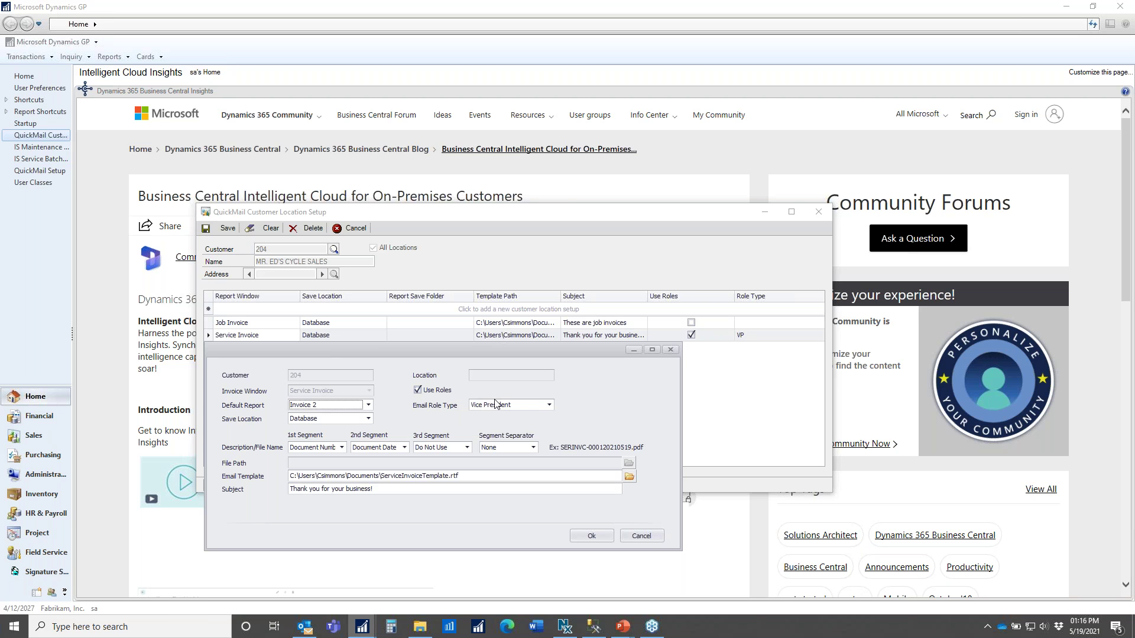
pyautogui.click(550, 406)
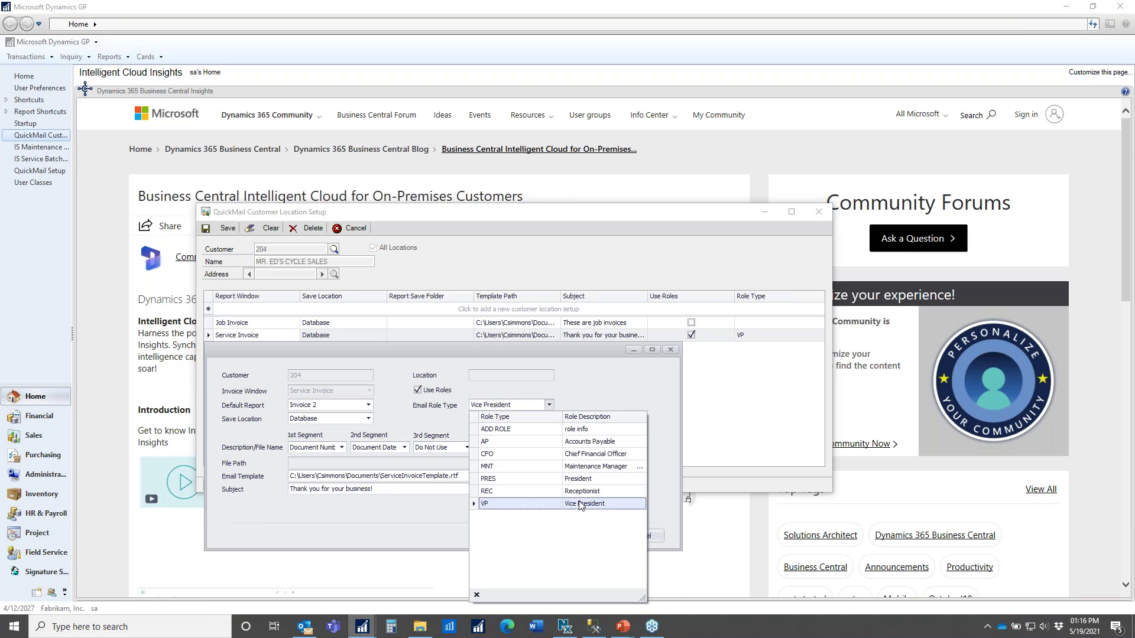
pyautogui.click(596, 442)
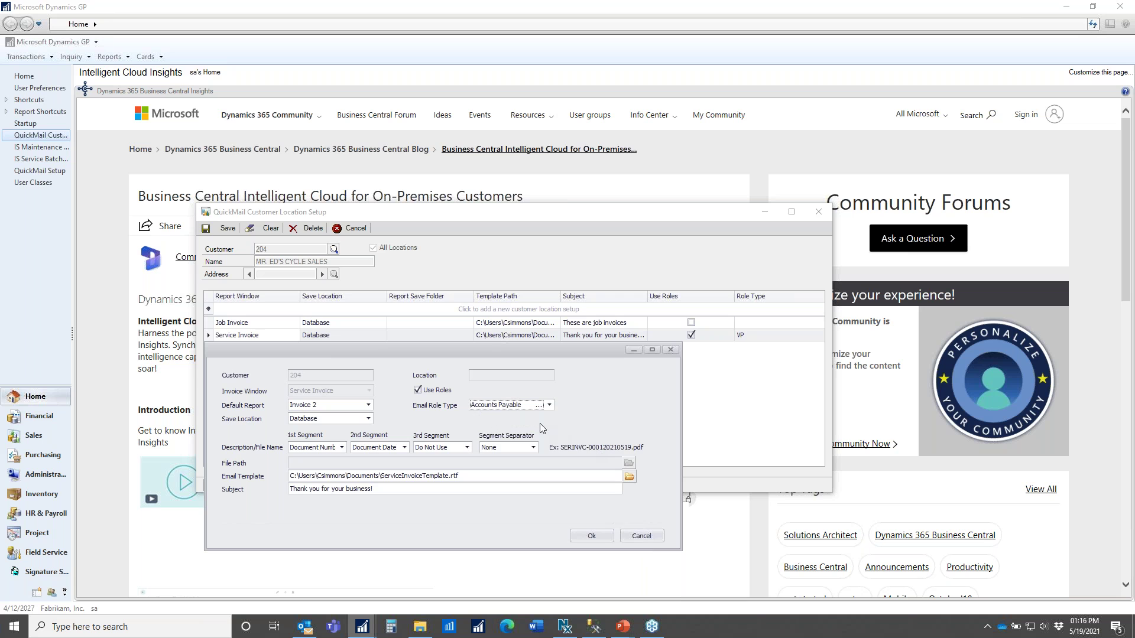
pyautogui.click(550, 407)
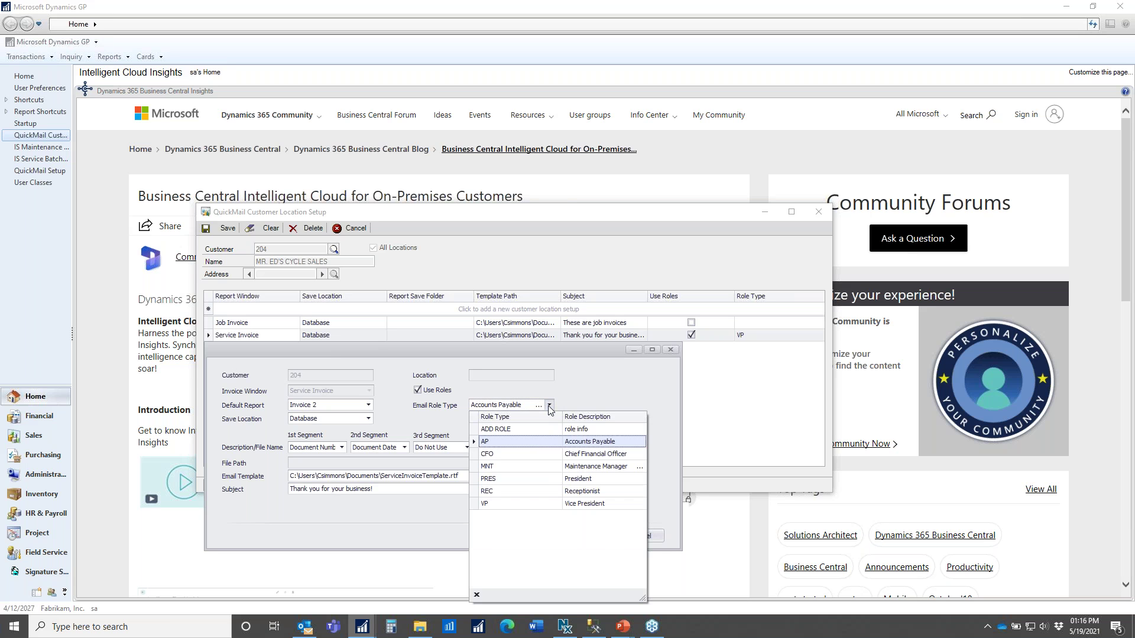
pyautogui.click(561, 505)
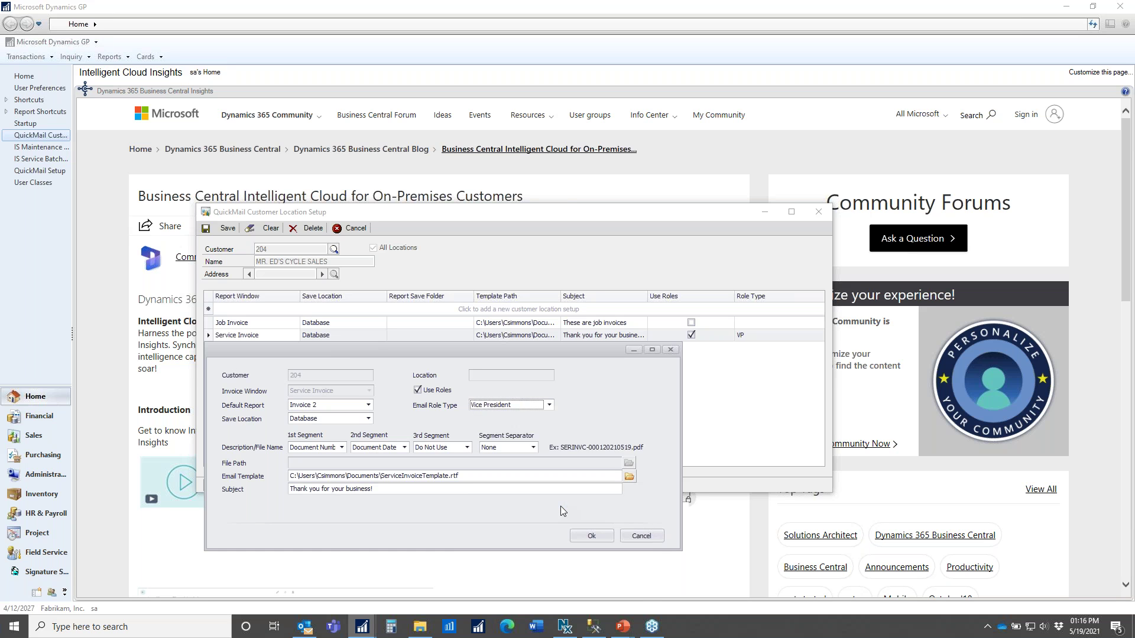
pyautogui.click(587, 537)
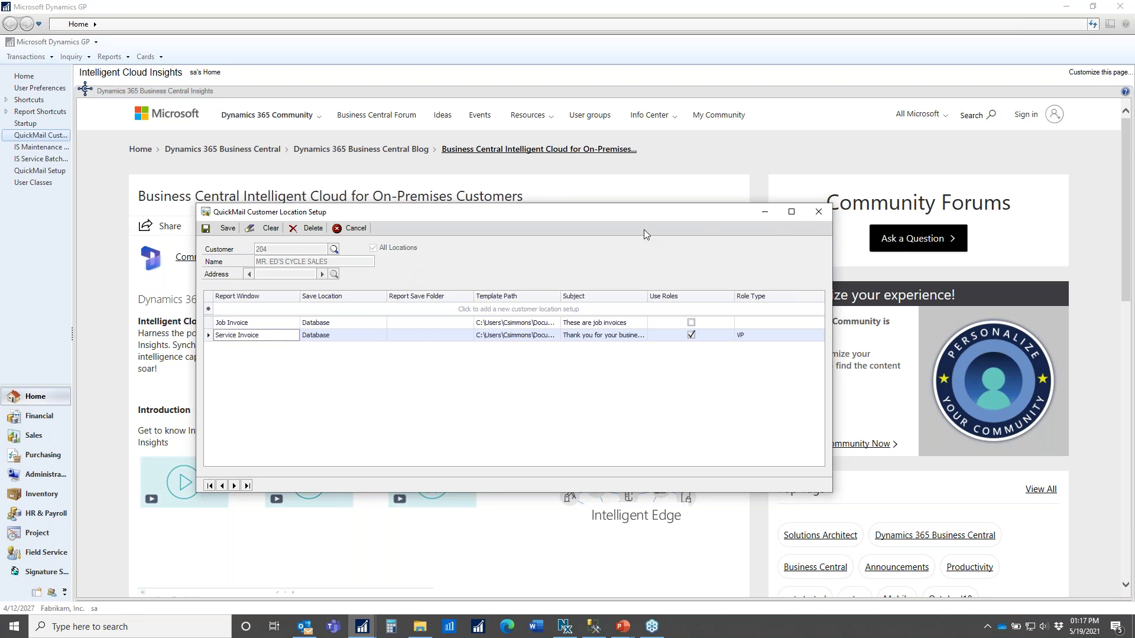
pyautogui.click(824, 213)
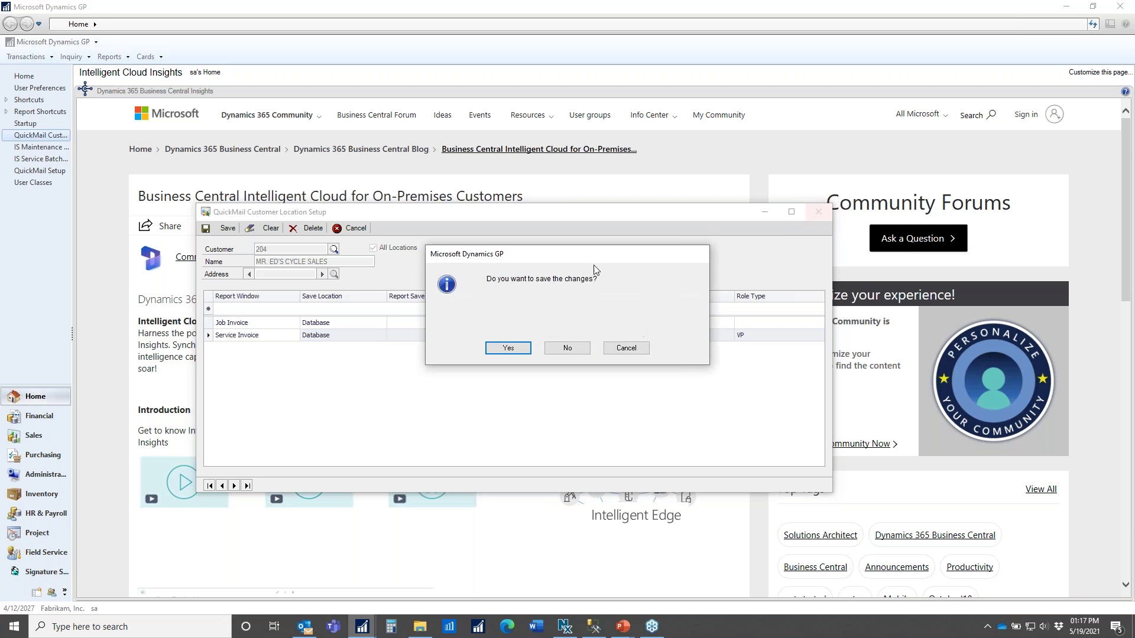
pyautogui.click(521, 353)
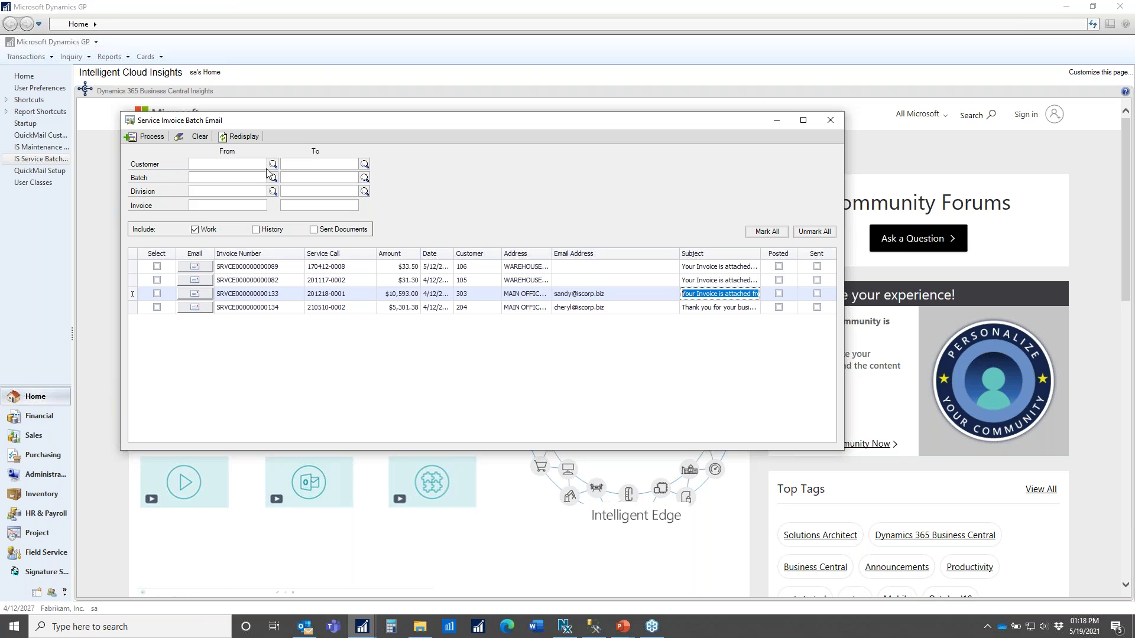
# - Filter the service invoice batch list to customer 204 and redisplay it
pyautogui.click(227, 165)
pyautogui.write('204')
pyautogui.press('Tab')
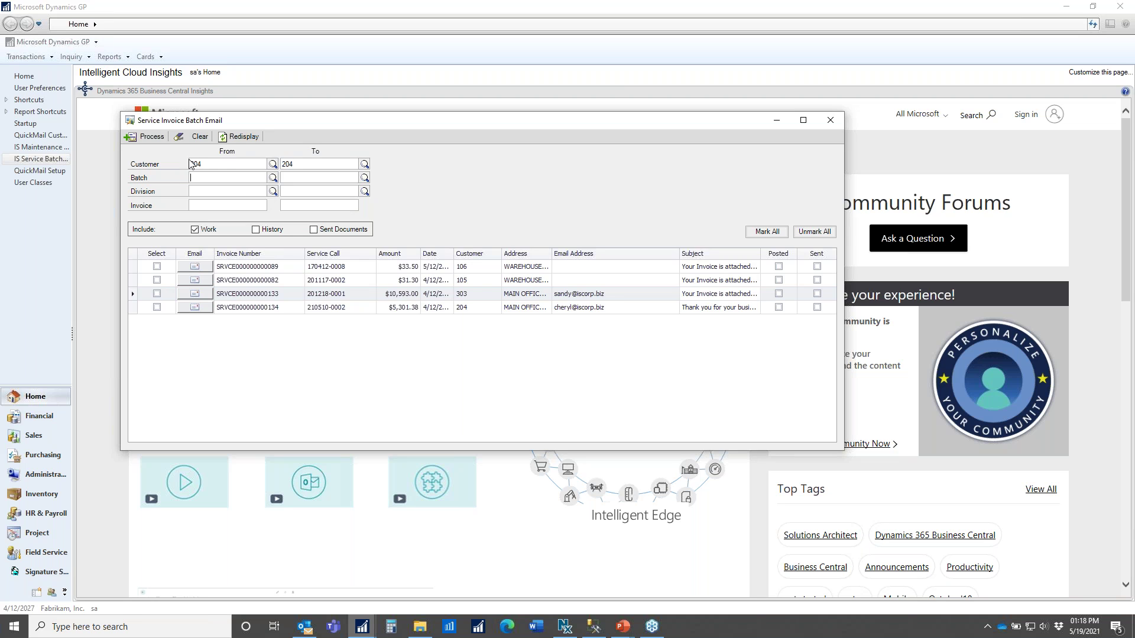
pyautogui.click(253, 137)
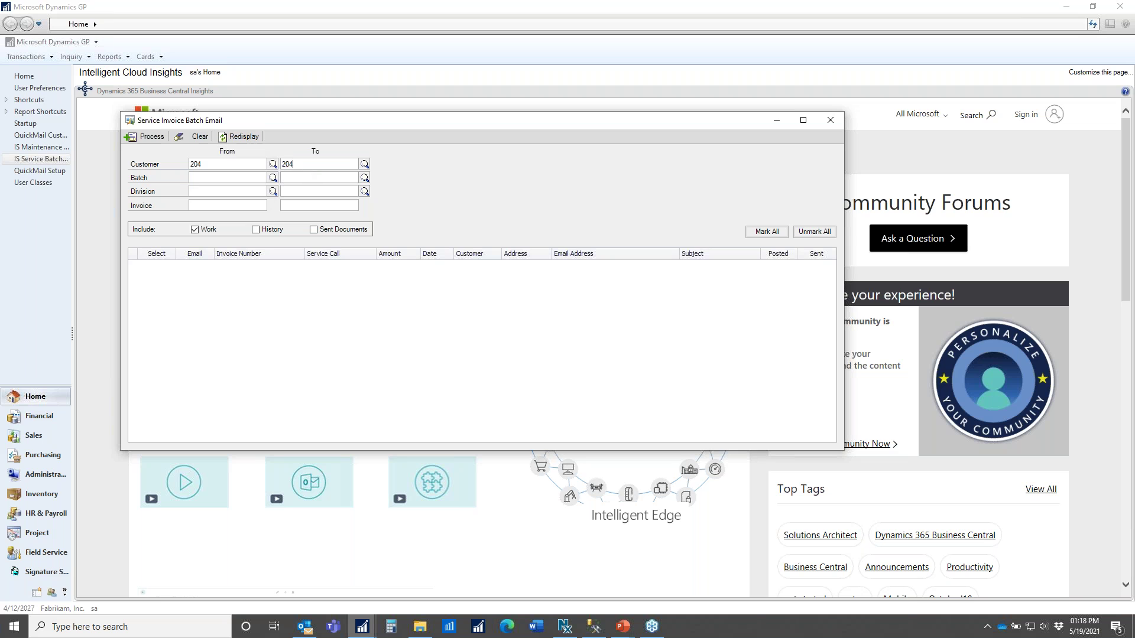
# - Clear the customer range and redisplay the three unsent invoices for customers 106, 105 and 303
pyautogui.doubleClick(282, 165)
pyautogui.press('Delete')
pyautogui.moveTo(219, 165); pyautogui.dragTo(184, 168)
pyautogui.click(241, 136)
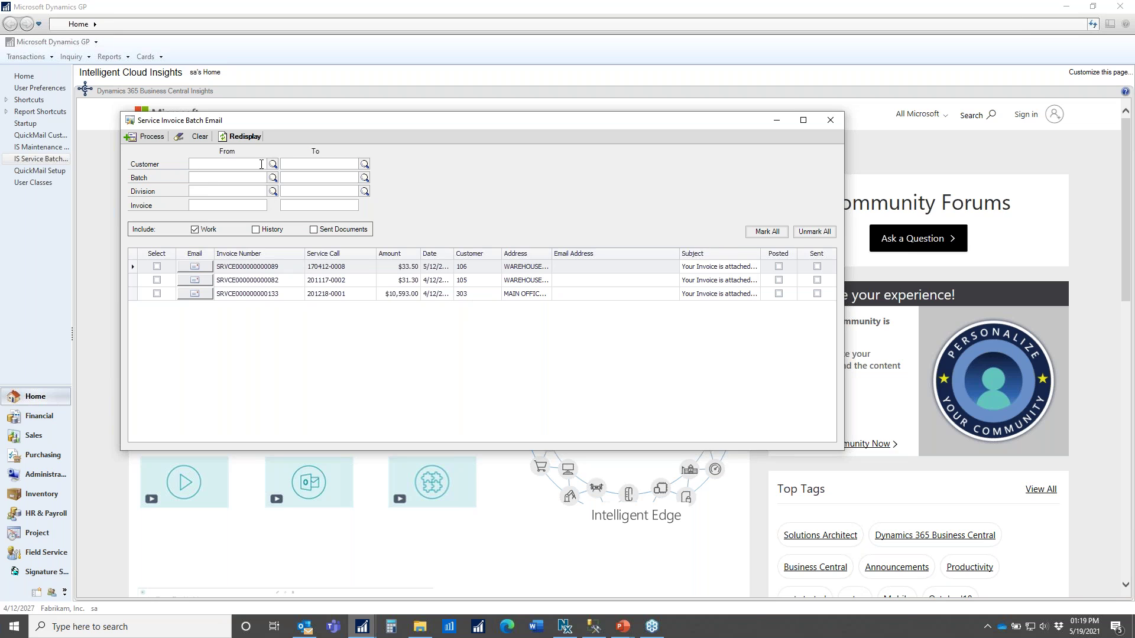
# - Set the customer range to 204–204, then include Sent Documents and History invoices in the list
pyautogui.click(217, 165)
pyautogui.write('204')
pyautogui.press('Tab')
pyautogui.write('2')
pyautogui.click(313, 230)
pyautogui.click(240, 137)
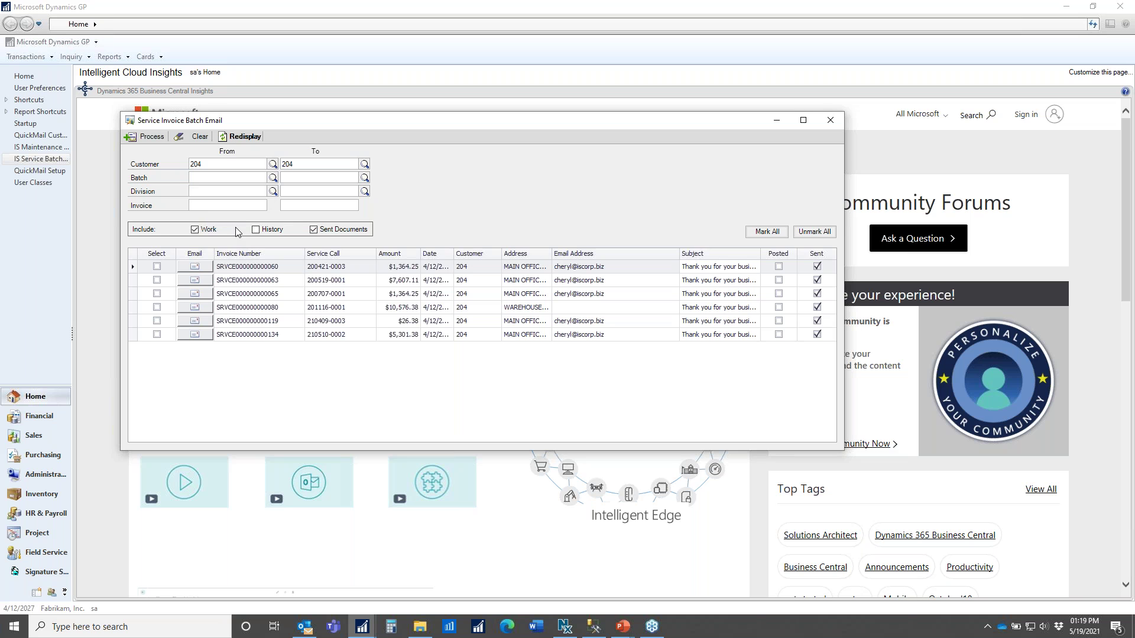
pyautogui.click(256, 230)
pyautogui.click(235, 137)
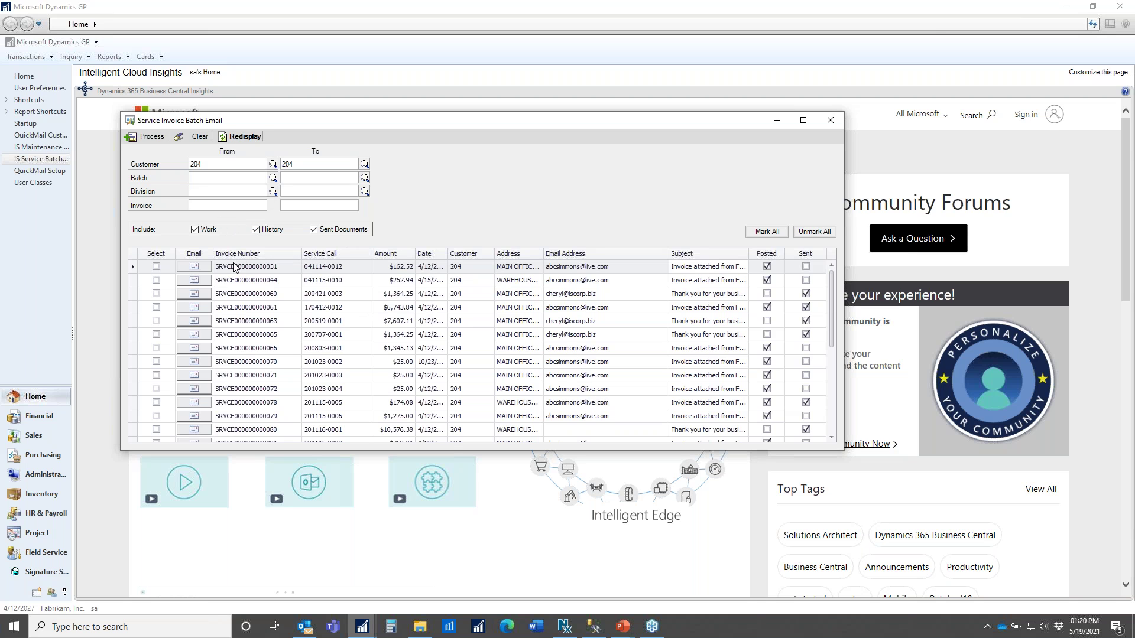
# - Uncheck History and Sent Documents, clear the 204 customer range, and redisplay the list
pyautogui.click(255, 229)
pyautogui.click(220, 164)
pyautogui.doubleClick(220, 164)
pyautogui.press('BackSpace')
pyautogui.doubleClick(301, 164)
pyautogui.press('BackSpace')
pyautogui.click(314, 229)
pyautogui.click(239, 137)
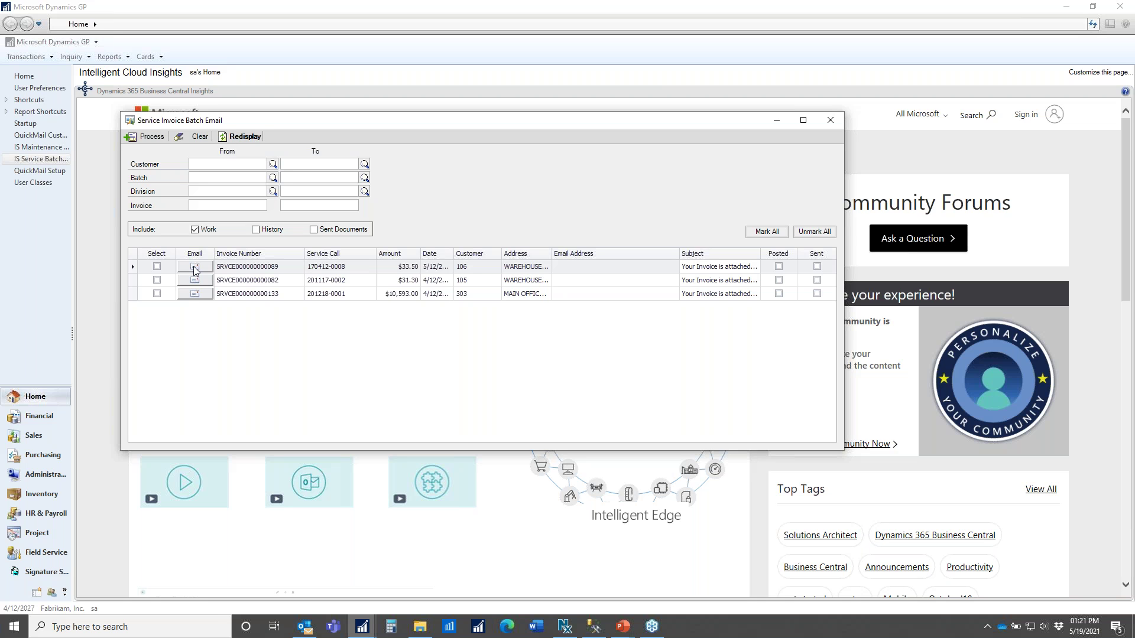
pyautogui.click(157, 280)
pyautogui.click(157, 293)
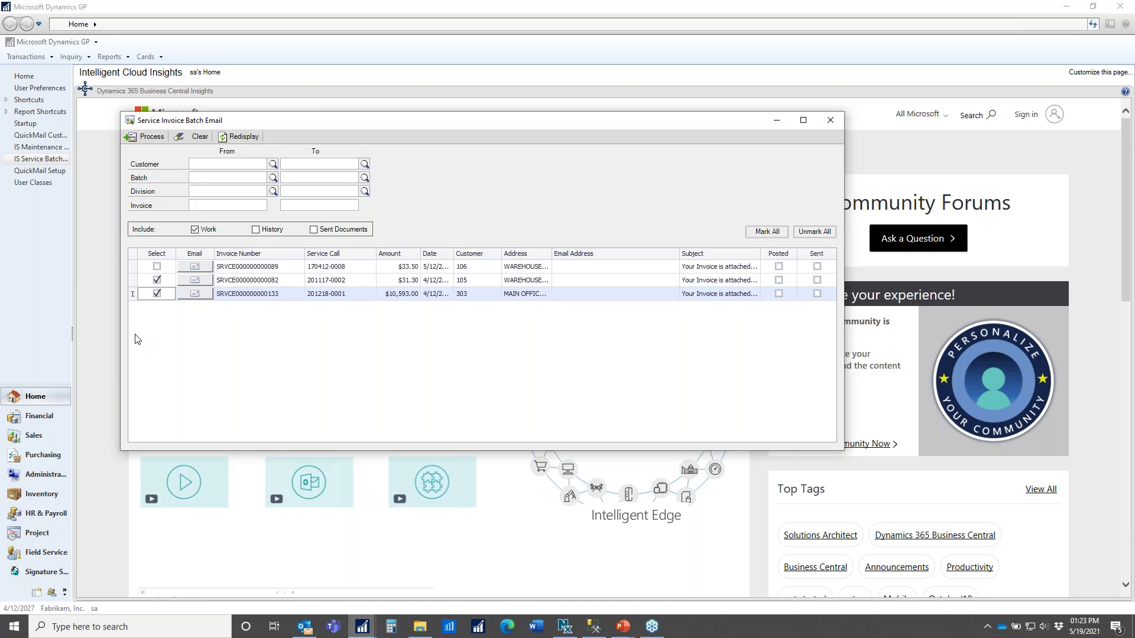
pyautogui.click(156, 280)
pyautogui.click(158, 294)
pyautogui.click(584, 268)
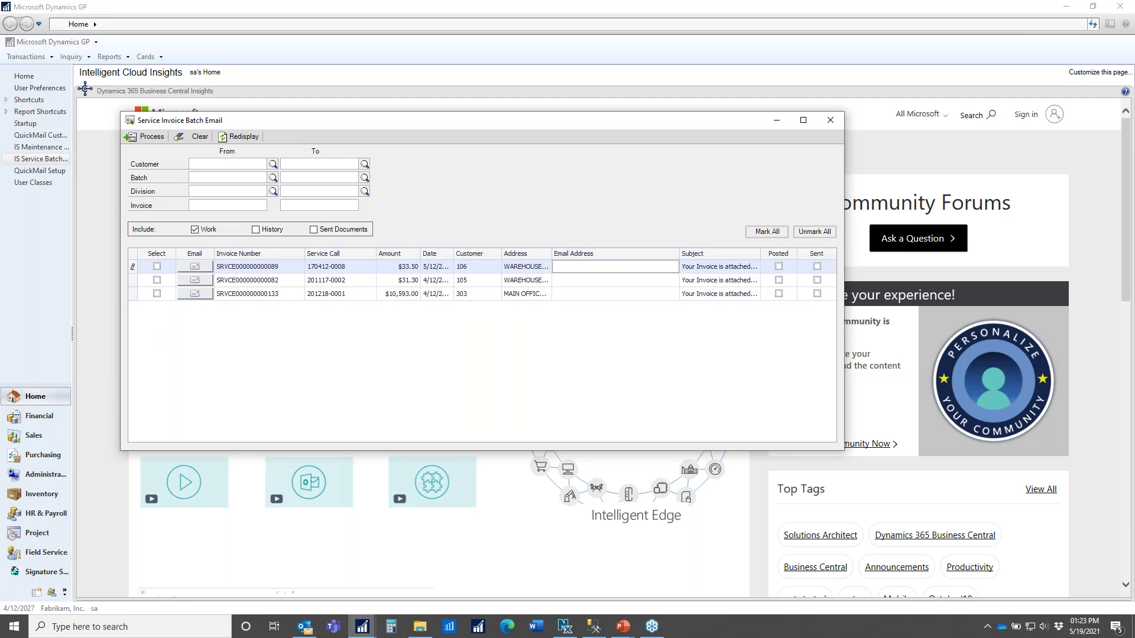
pyautogui.press('Tab')
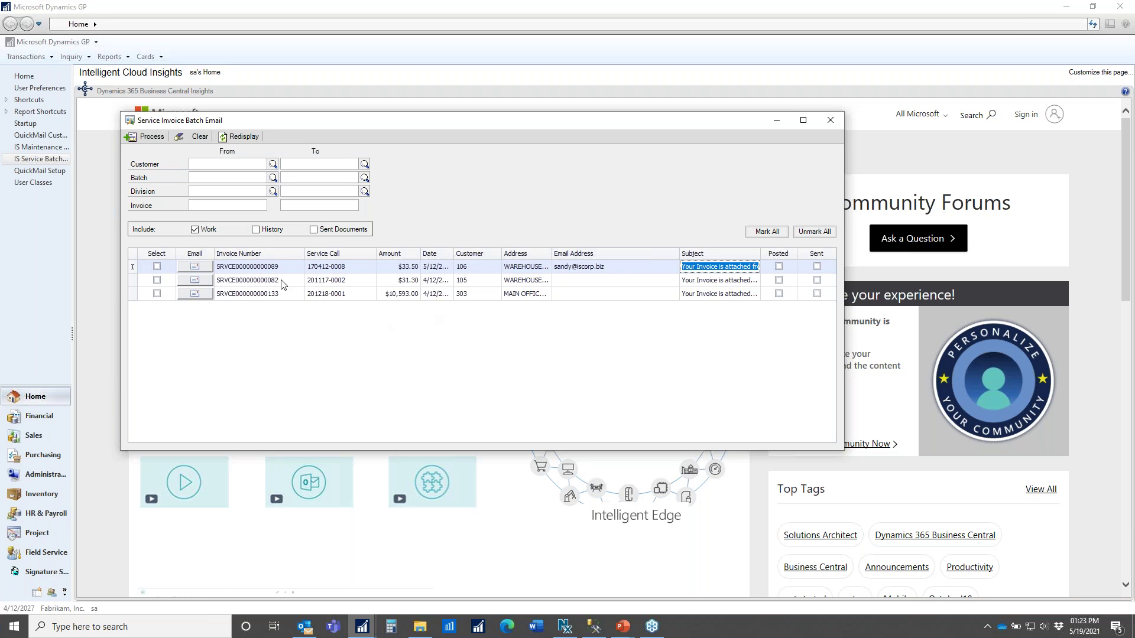
pyautogui.click(157, 267)
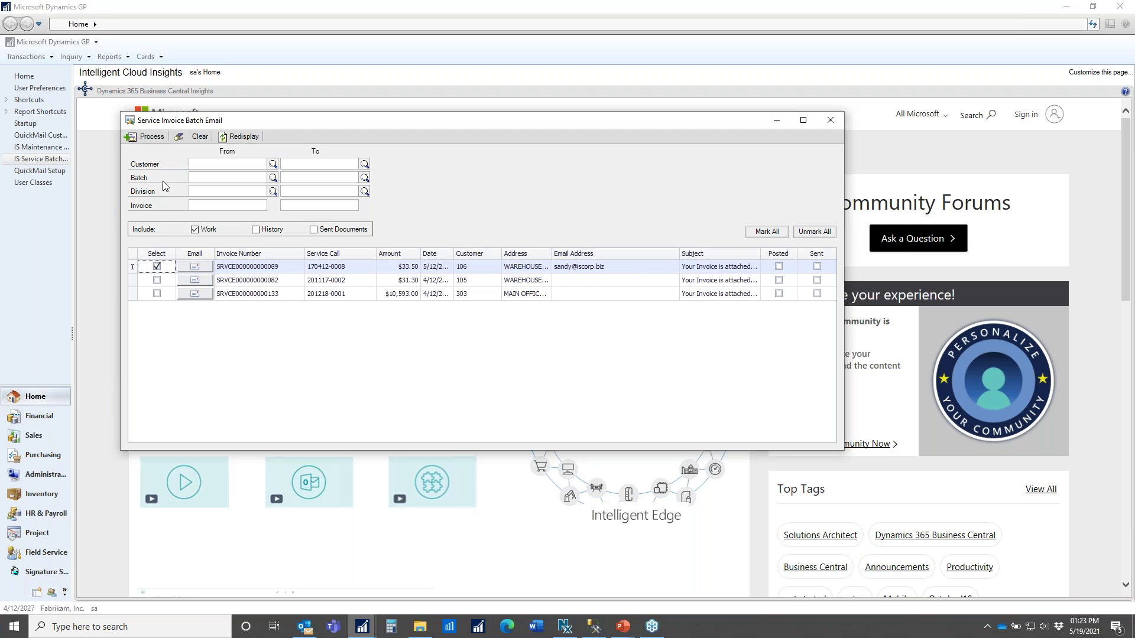
# - Email the marked $33.50 invoice, then redisplay so only the $31.30 and $10,593.00 invoices remain
pyautogui.click(152, 138)
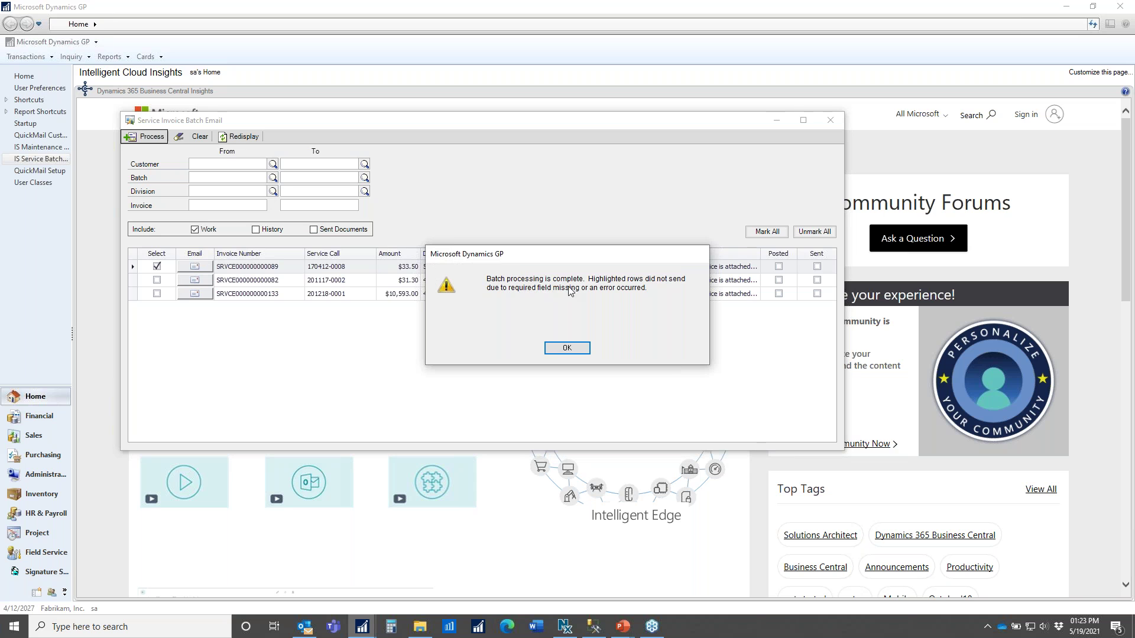
pyautogui.click(566, 349)
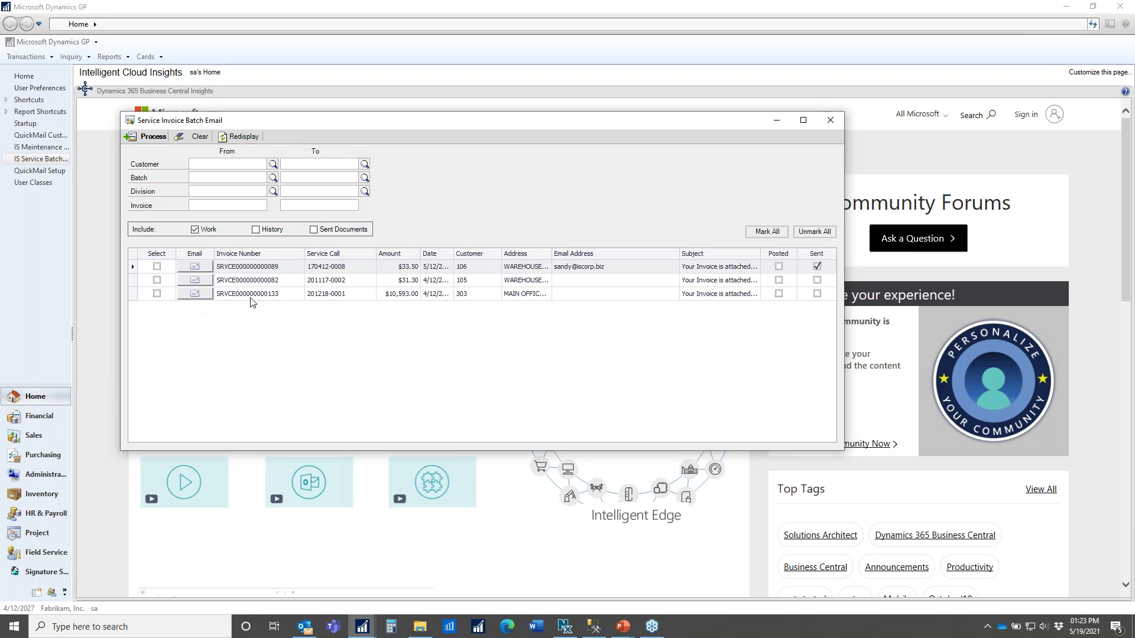
pyautogui.click(283, 296)
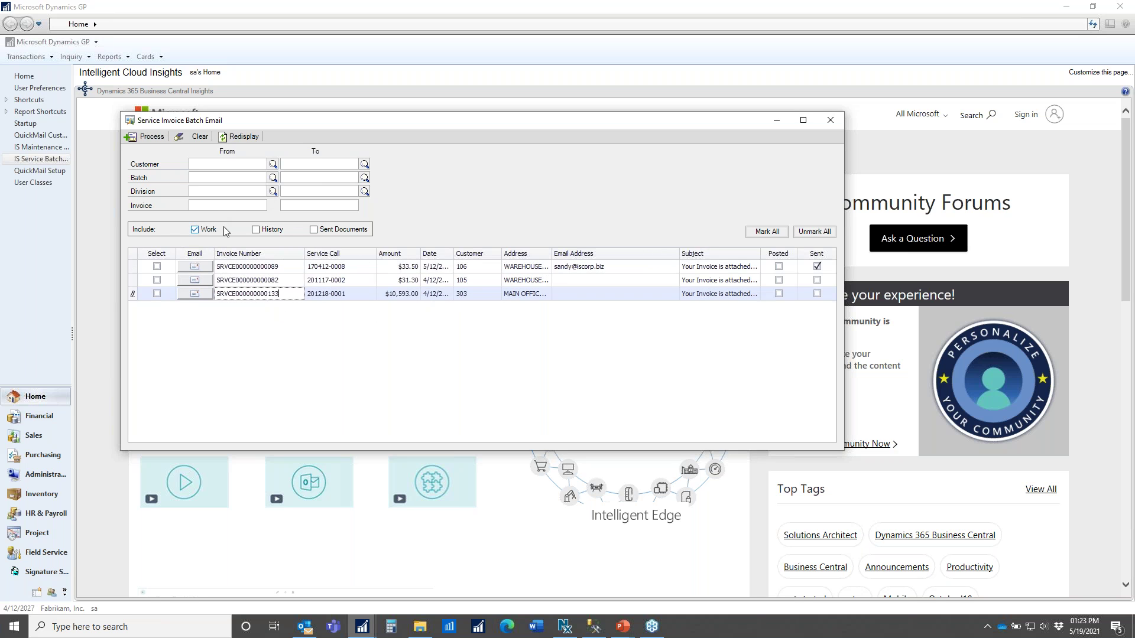
pyautogui.click(245, 140)
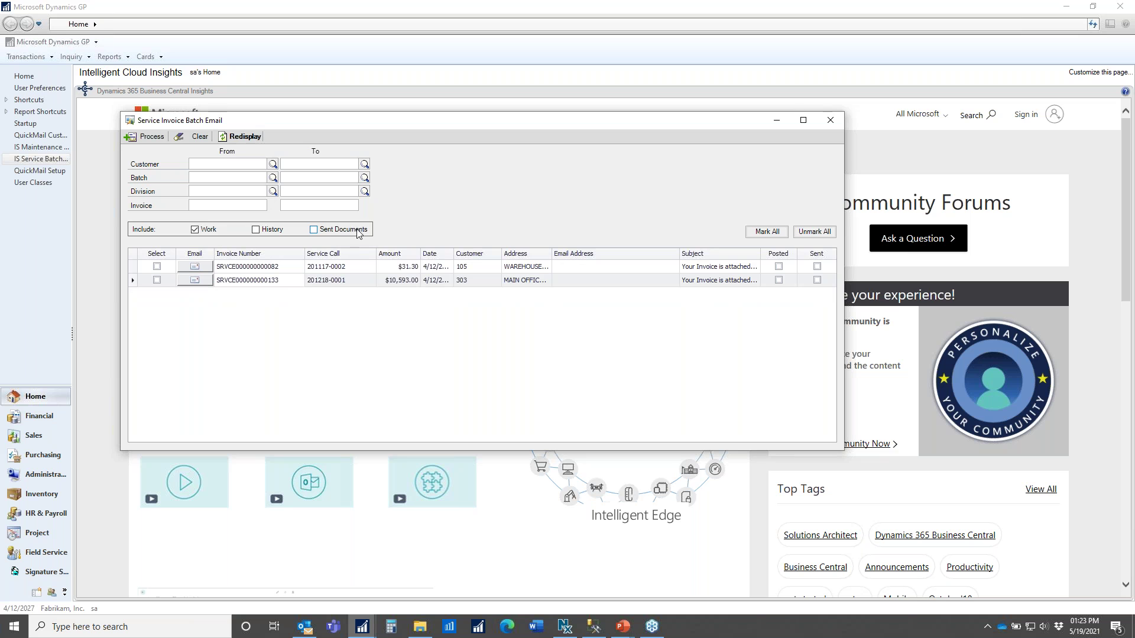
pyautogui.click(314, 230)
pyautogui.click(246, 138)
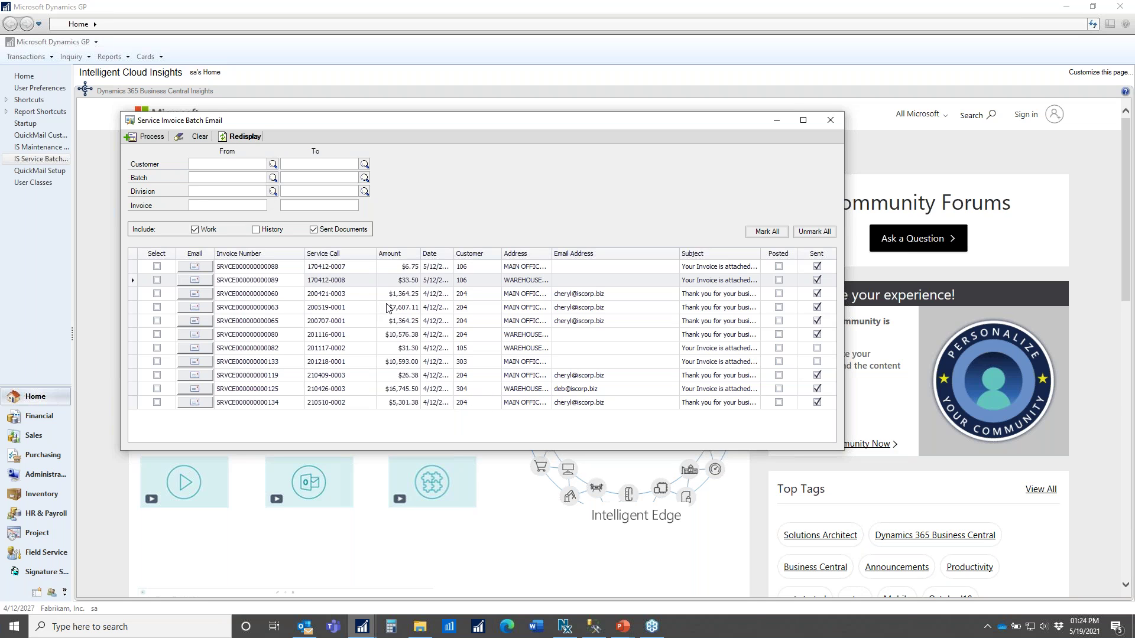
pyautogui.click(324, 232)
pyautogui.click(247, 137)
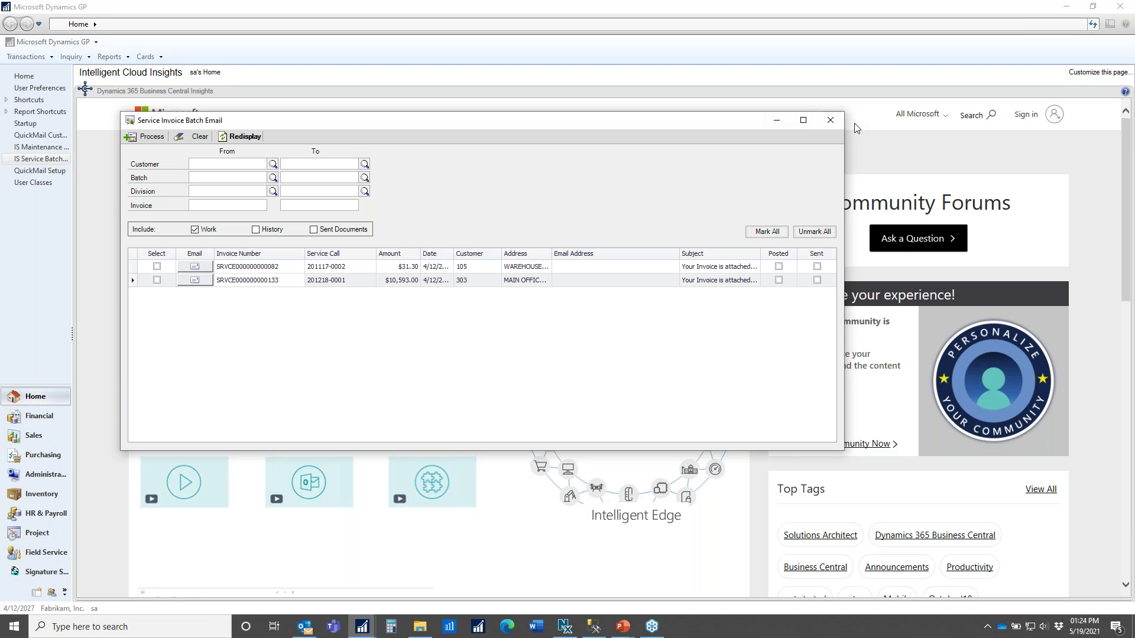
# - Swap the Service Invoice Batch Email window for the Maintenance Invoice Batch Email window, centred on screen
pyautogui.click(836, 125)
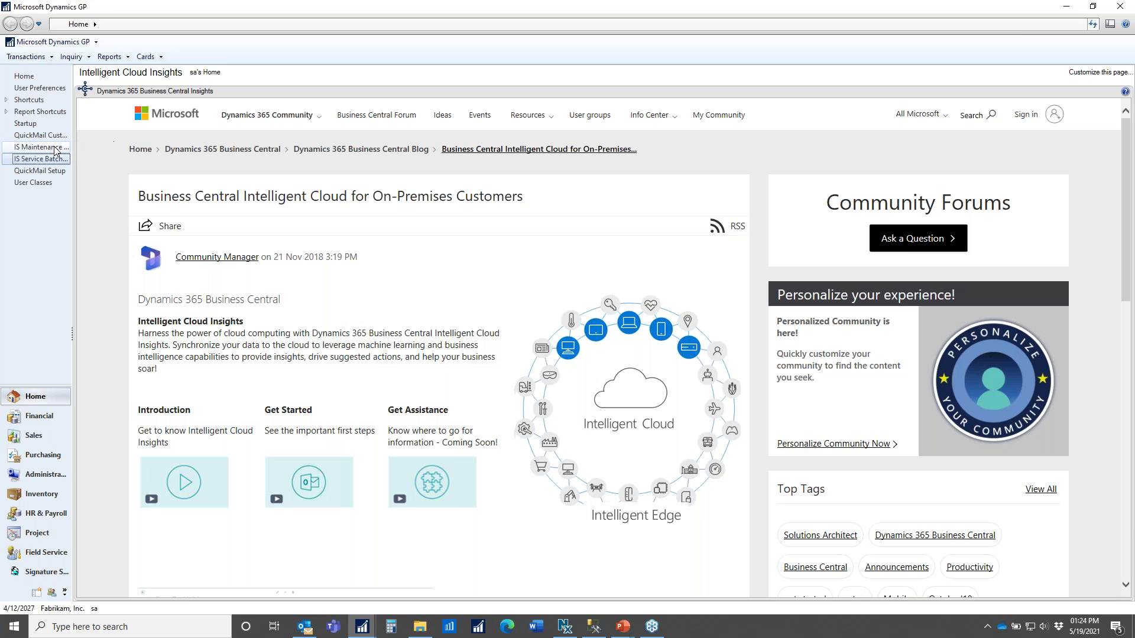
pyautogui.click(42, 146)
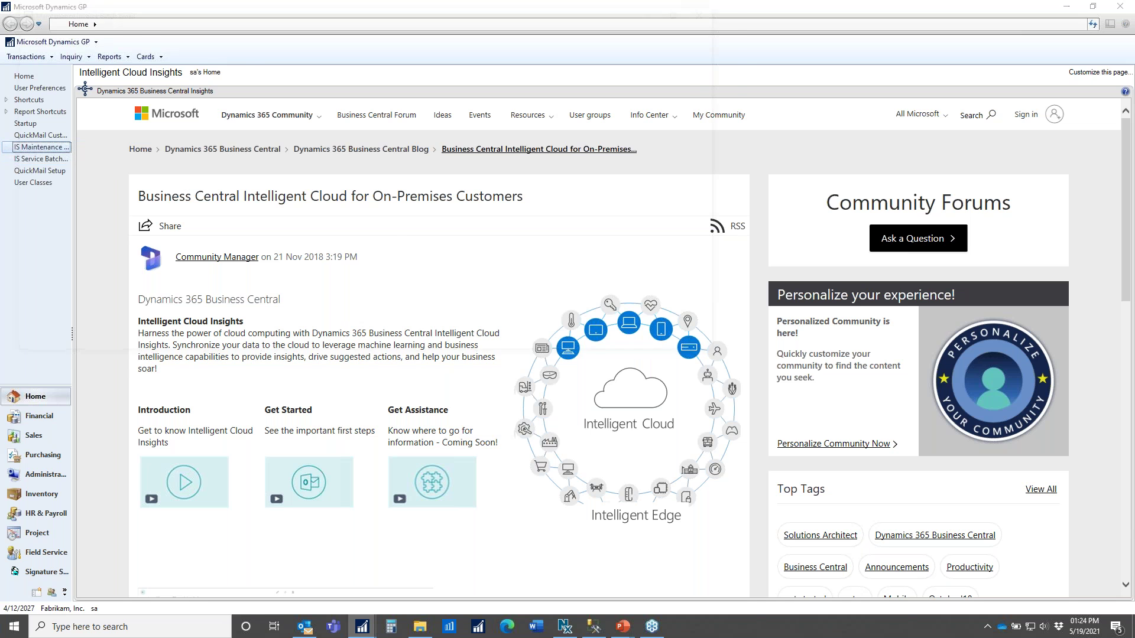
pyautogui.moveTo(349, 11); pyautogui.dragTo(573, 127)
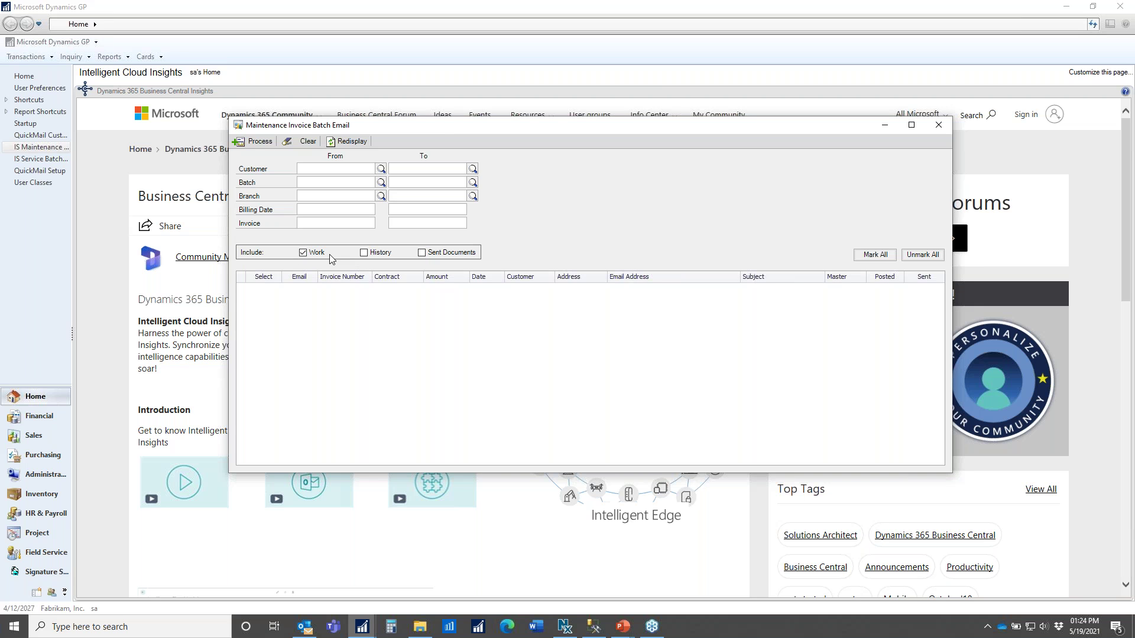
# - Load the ten maintenance invoices and widen the Invoice Number and Address columns
pyautogui.click(352, 142)
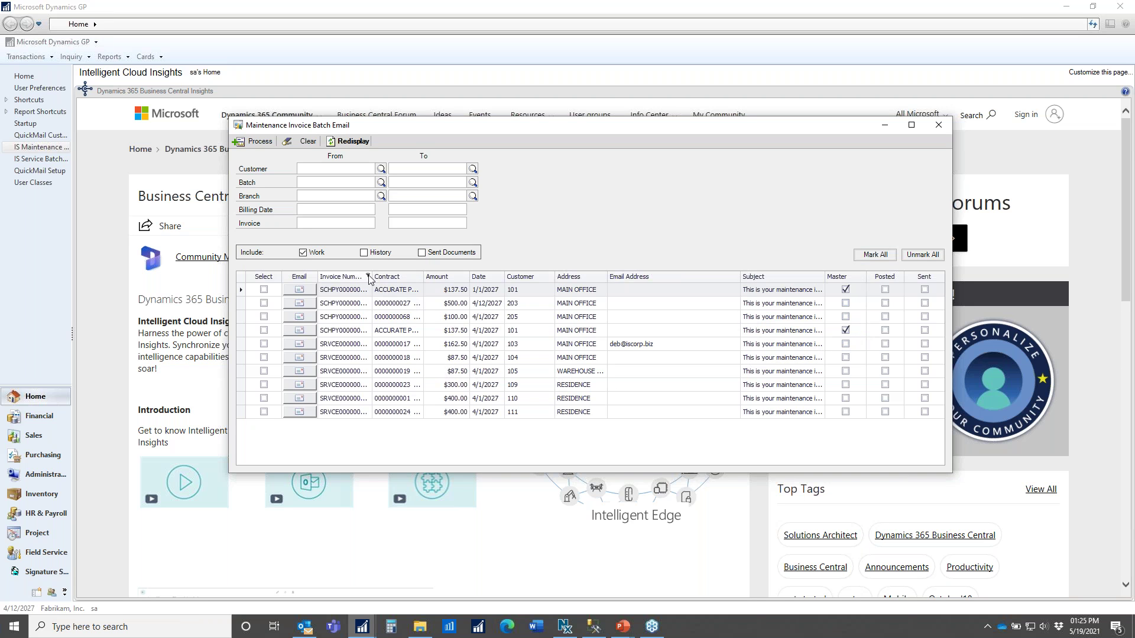
pyautogui.moveTo(372, 276); pyautogui.dragTo(479, 276)
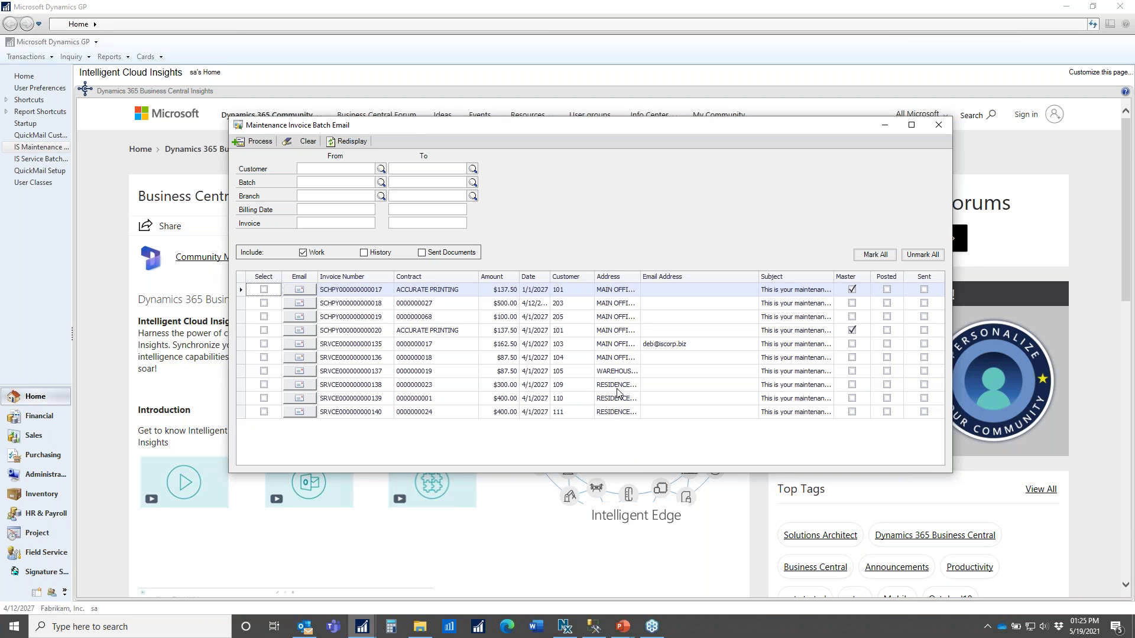
pyautogui.moveTo(639, 276); pyautogui.dragTo(650, 276)
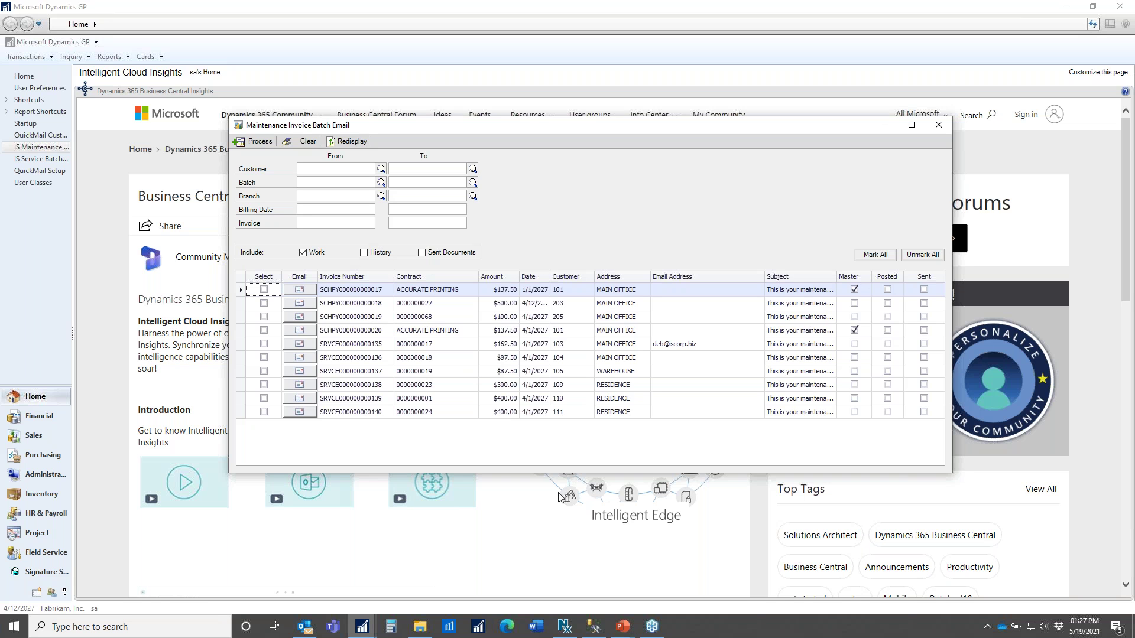
# - Return to the PowerPoint slide show and advance to the next slide
pyautogui.moveTo(625, 634)
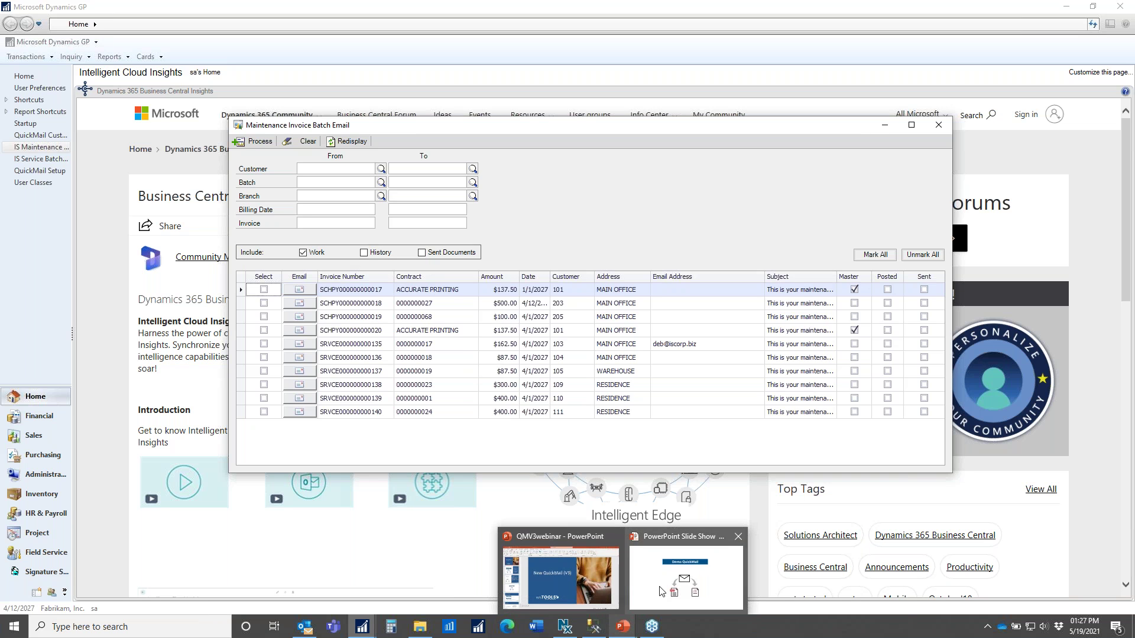
pyautogui.click(663, 590)
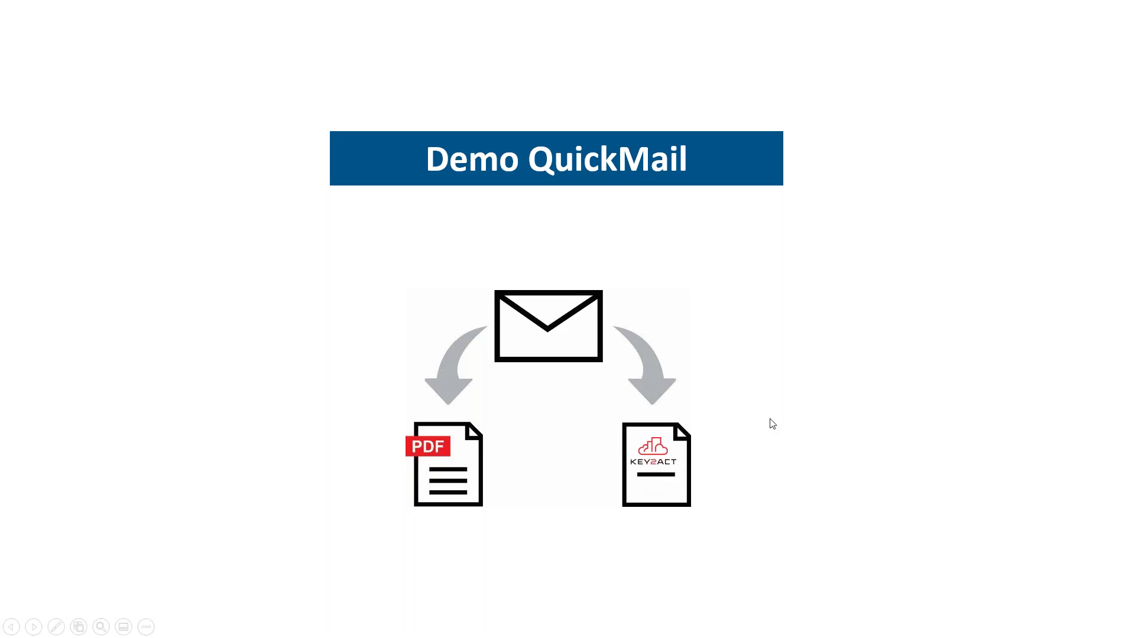
pyautogui.press('Right')
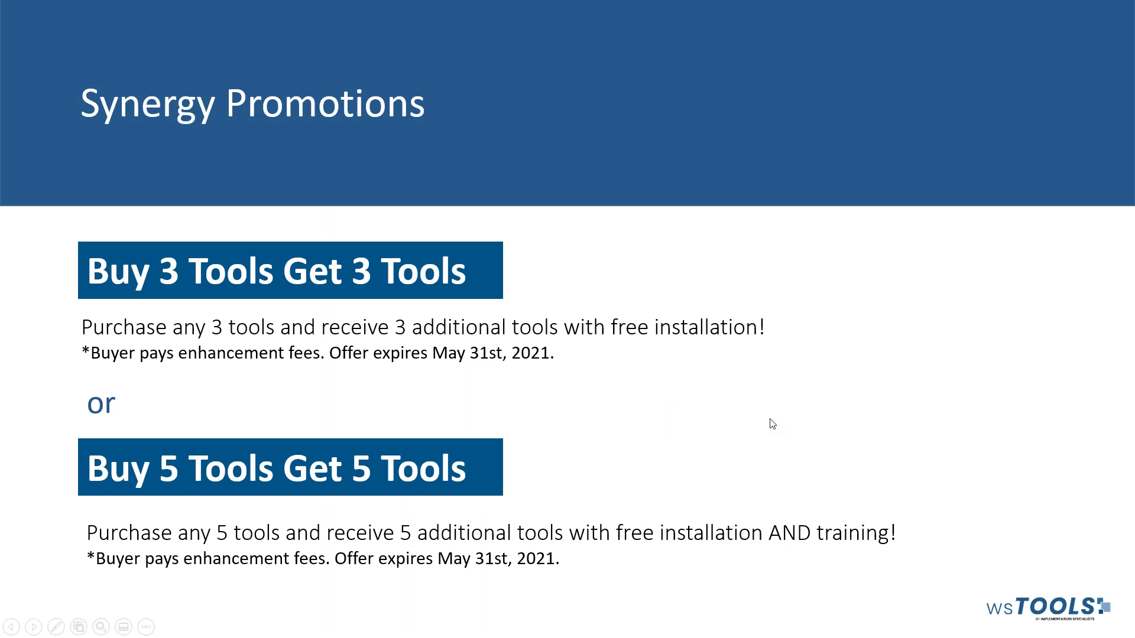